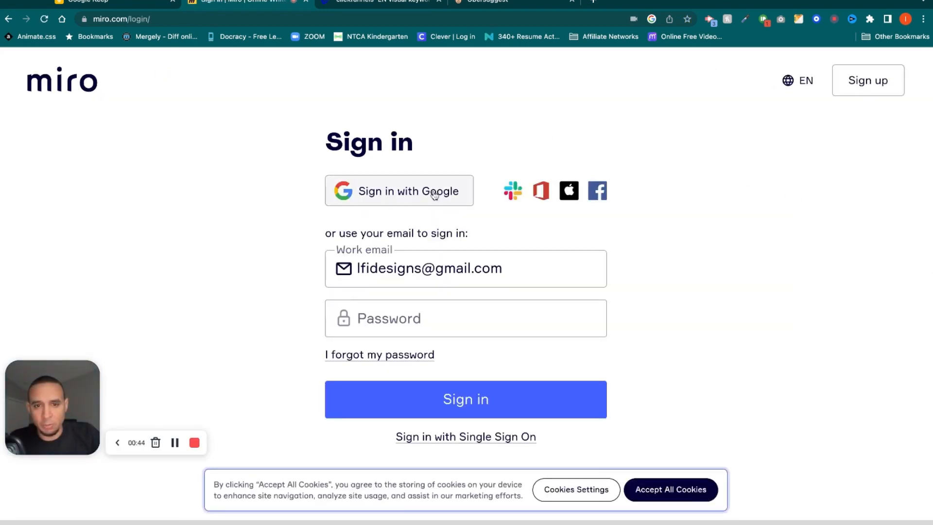
Sign in with Google and create a new team board despite the three-editable-board limit warning.
click(434, 195)
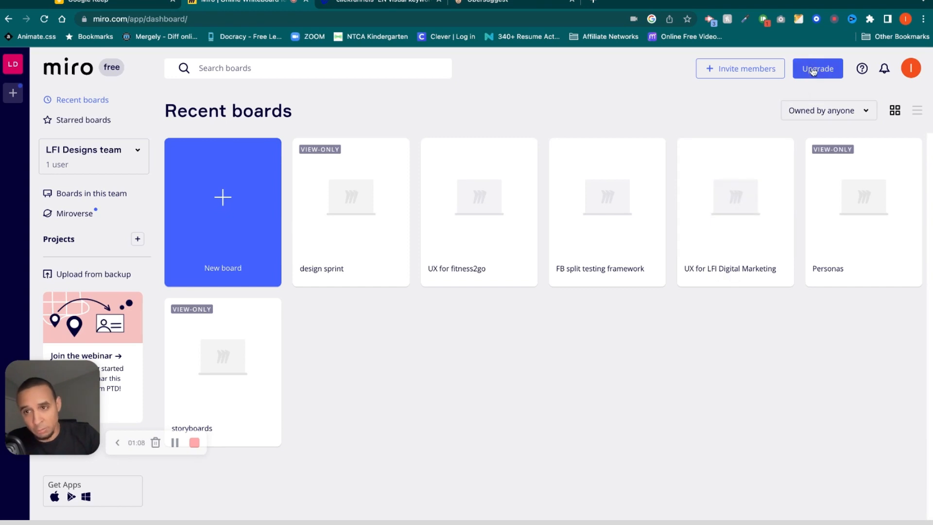
click(917, 111)
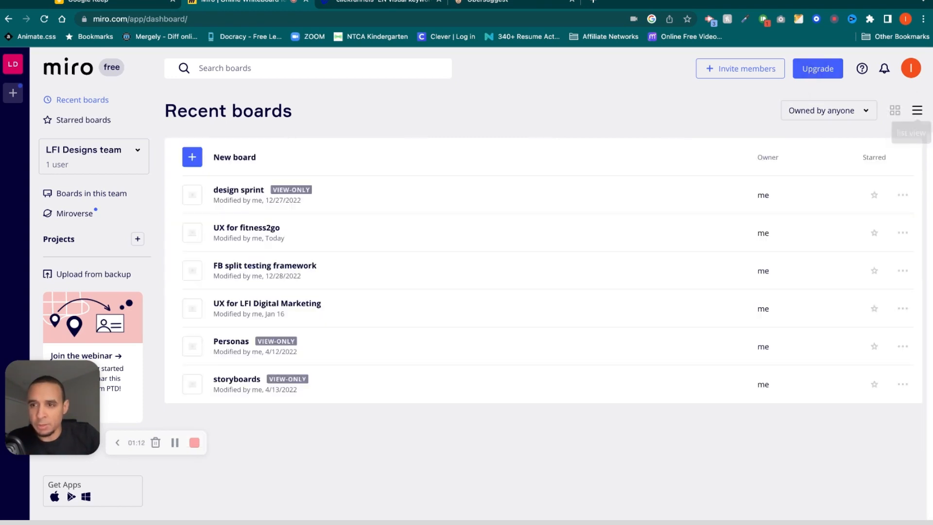
click(894, 112)
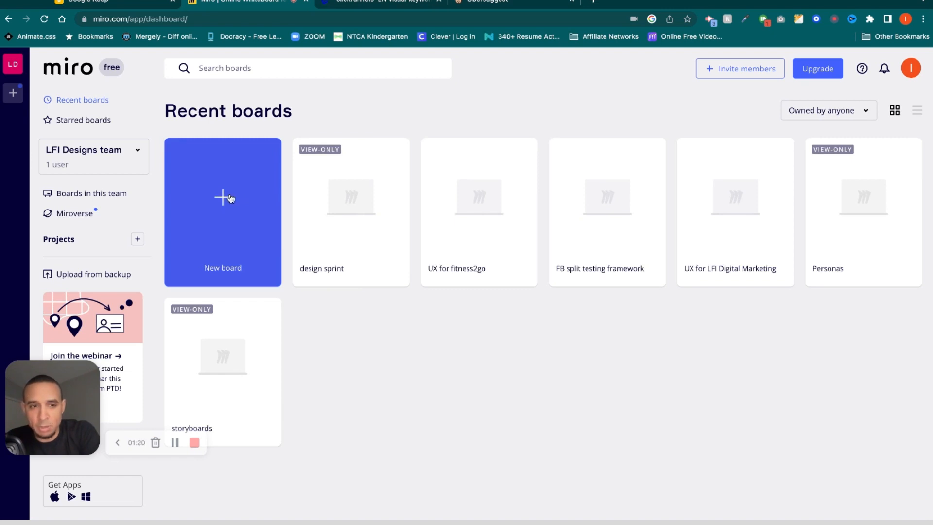
click(223, 196)
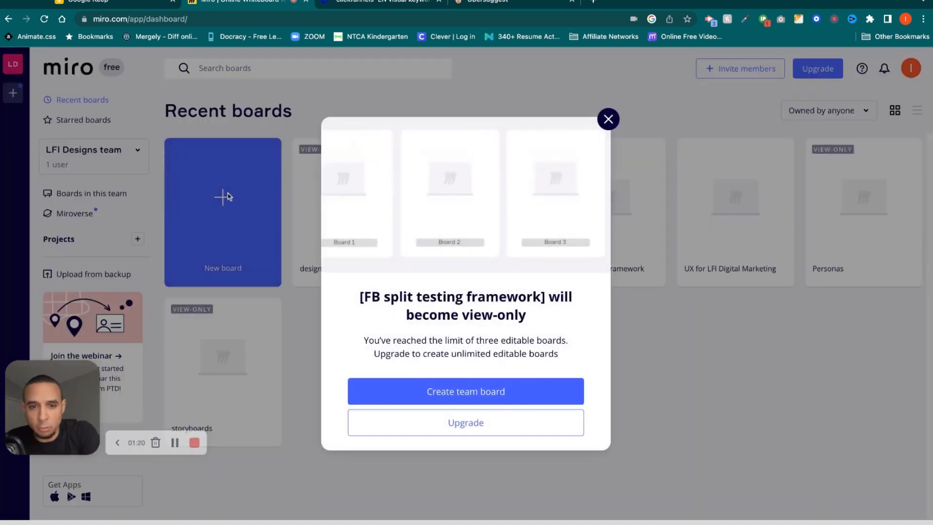
click(511, 392)
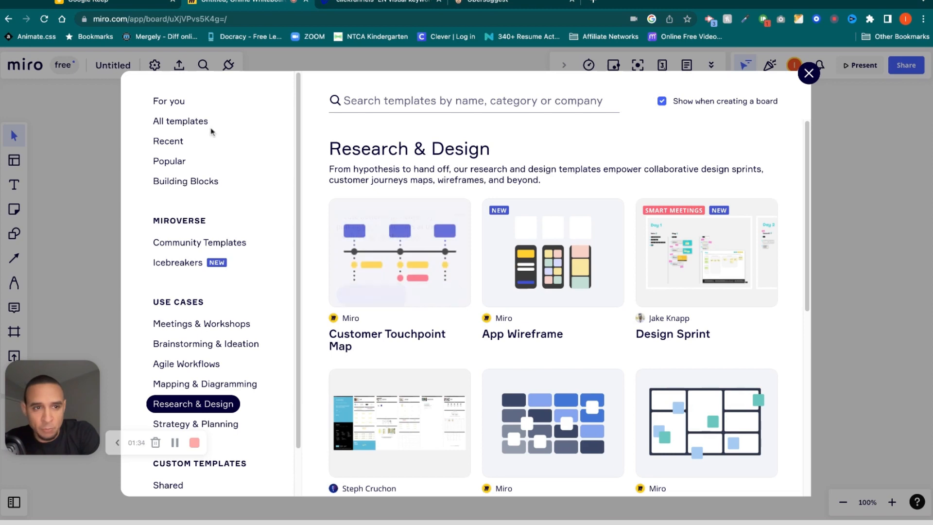
Browse the Popular templates, inspect the Mind Map template preview, then return to the template list.
click(177, 161)
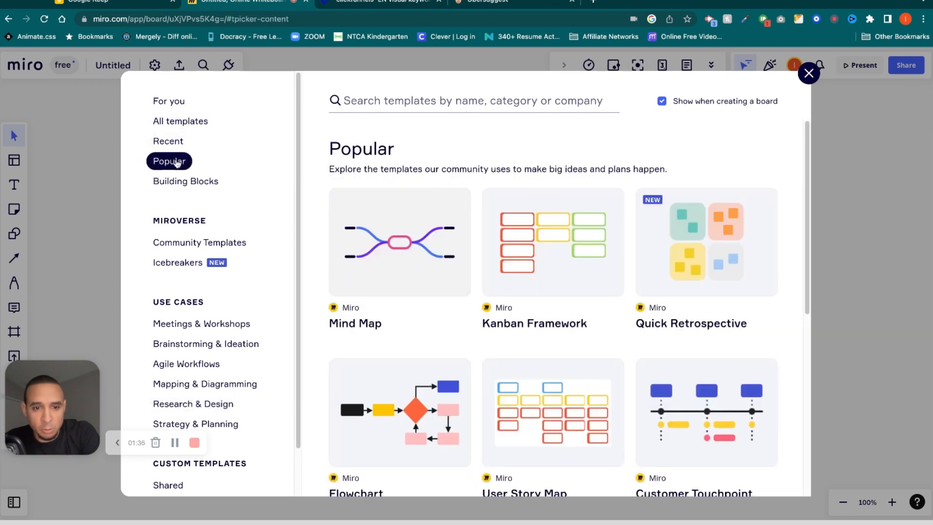
scroll(256, 275, down, 1)
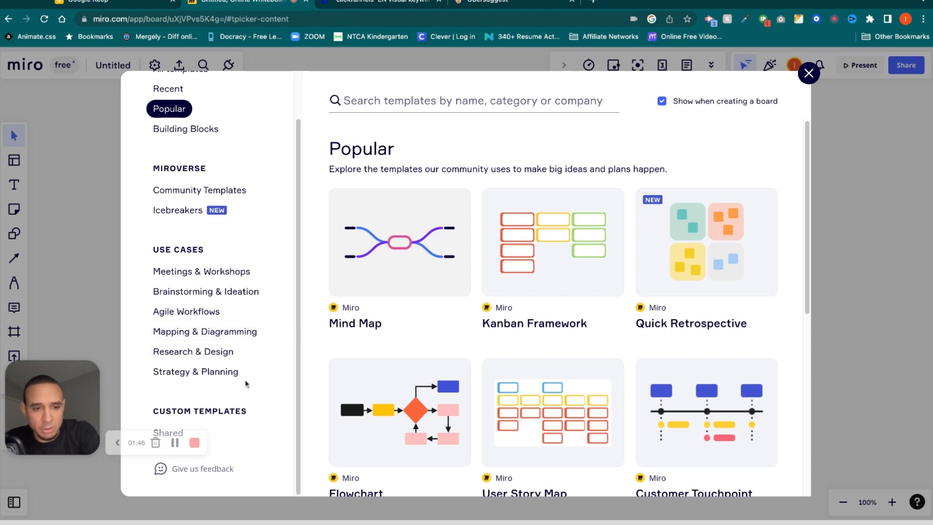
mouse_move(419, 253)
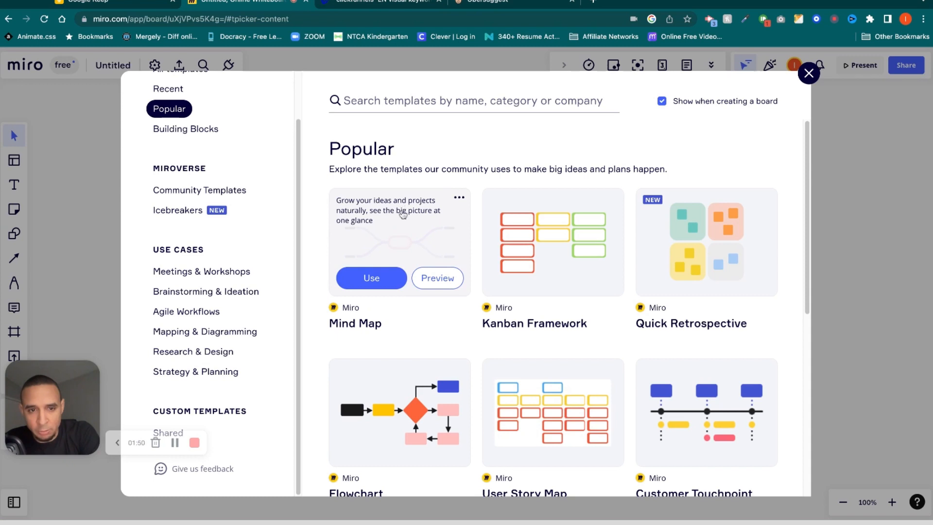
click(441, 283)
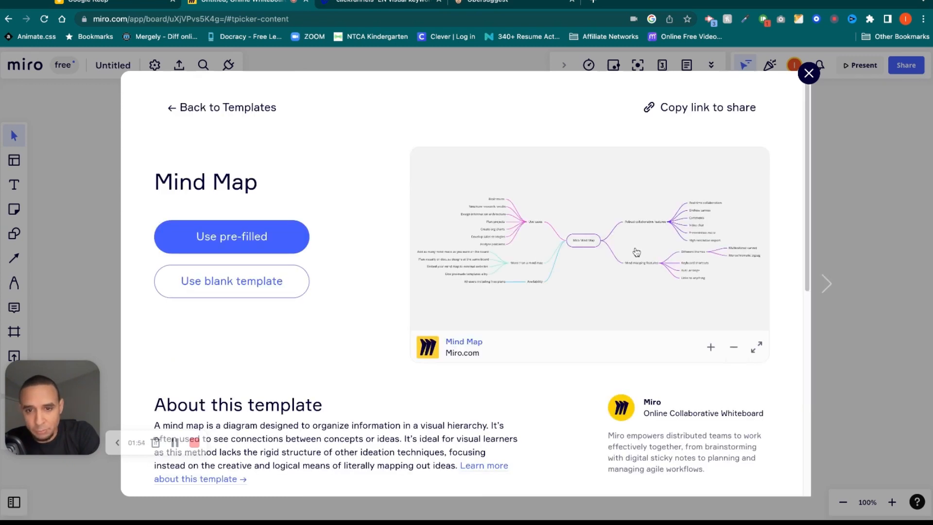
scroll(599, 246, up, 5)
scroll(598, 246, down, 3)
scroll(599, 247, up, 3)
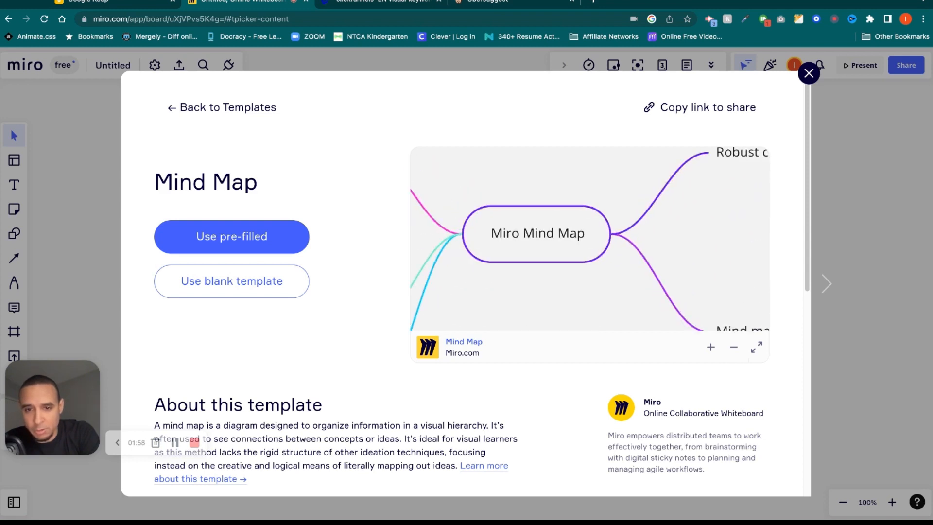
scroll(525, 241, down, 3)
scroll(514, 224, left, 5)
scroll(514, 224, up, 2)
scroll(514, 224, right, 5)
scroll(514, 224, left, 2)
scroll(514, 224, right, 1)
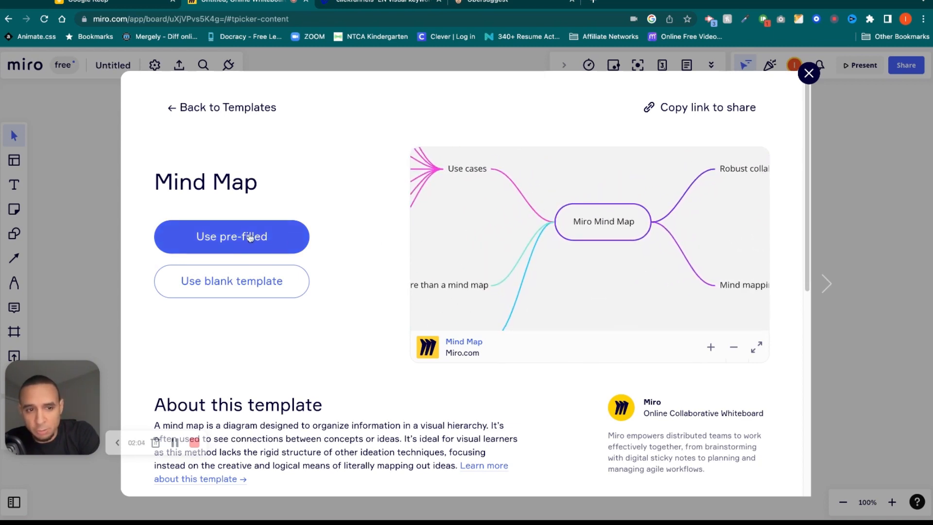
click(177, 108)
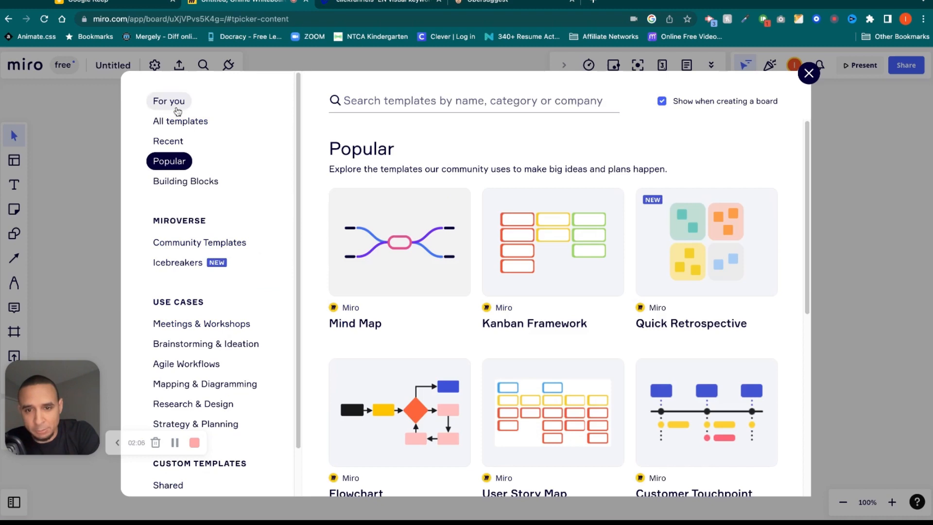
click(807, 74)
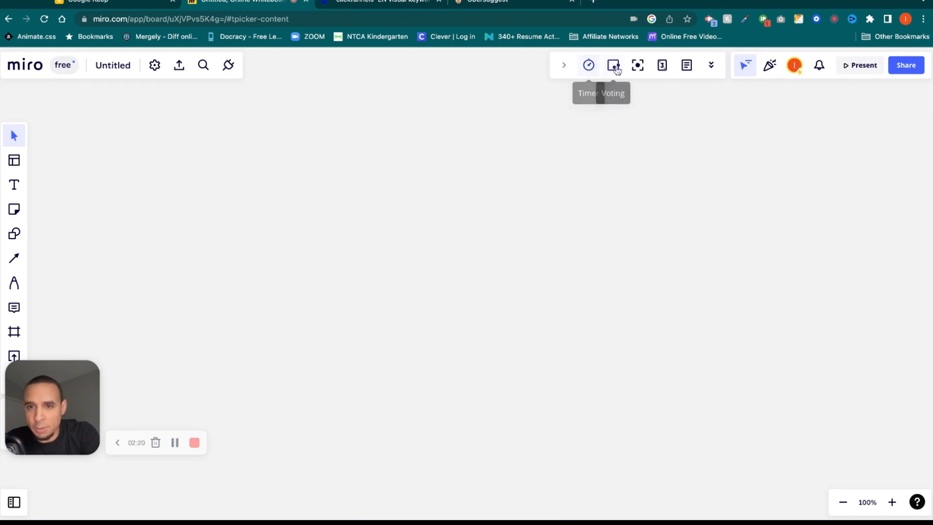
click(588, 65)
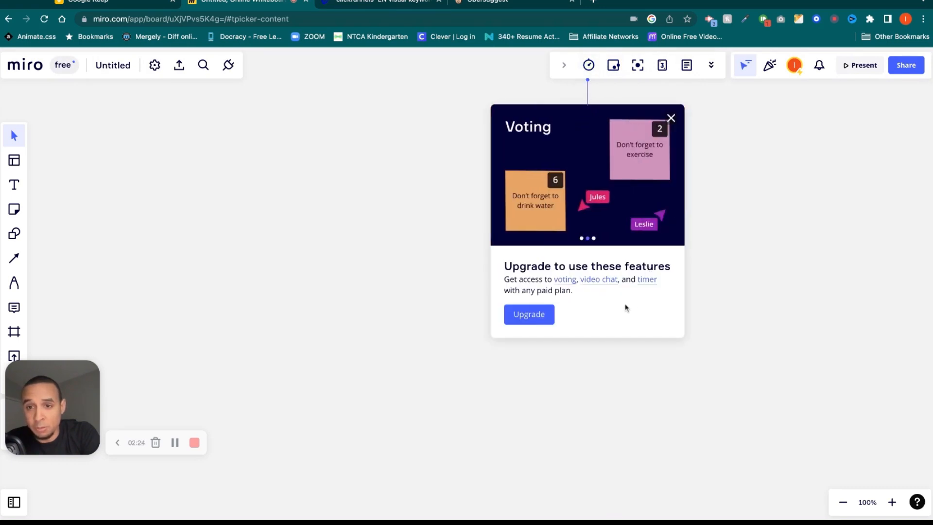
click(671, 118)
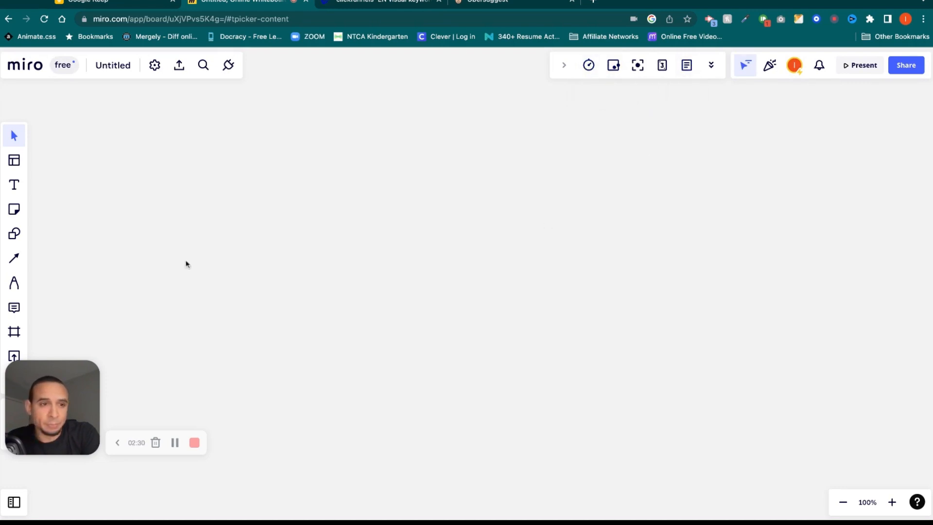
drag(48, 374, 63, 413)
click(15, 160)
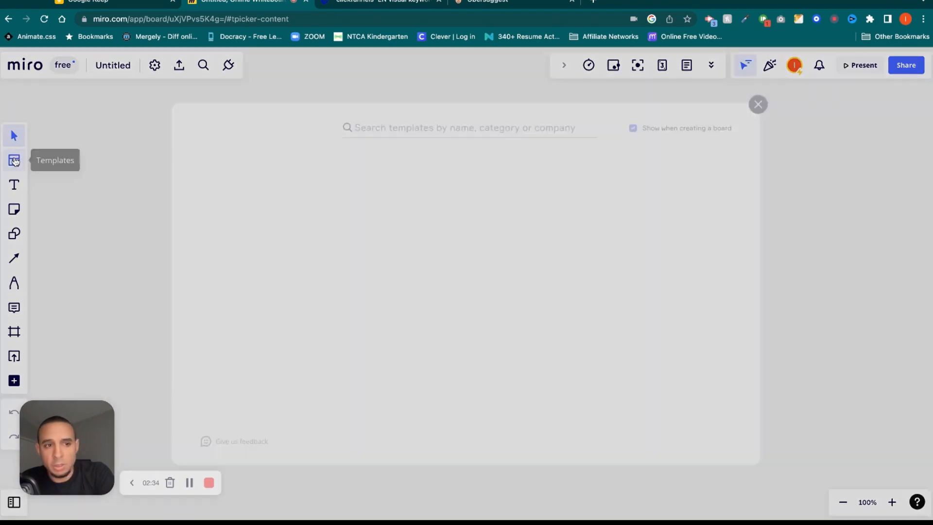
Close the template chooser and add a phone-sized Frame 1 without a device skin.
click(807, 73)
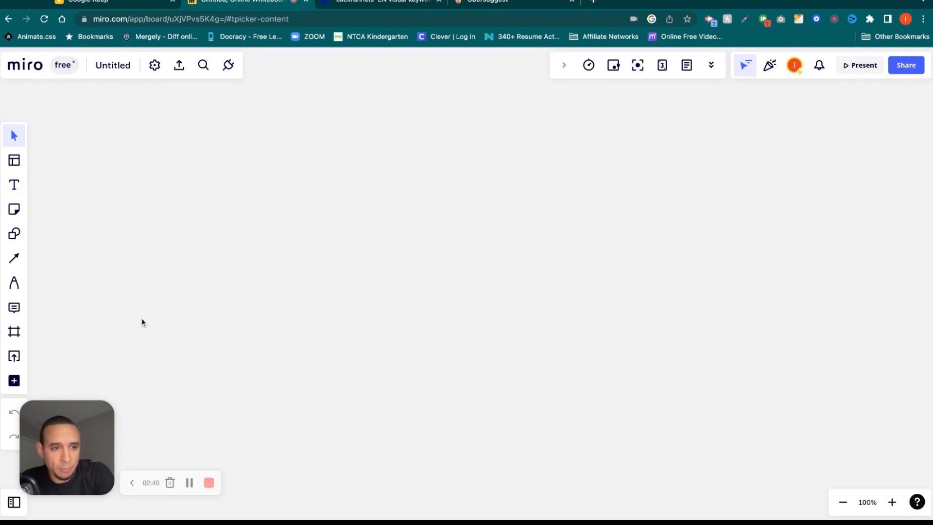
click(15, 333)
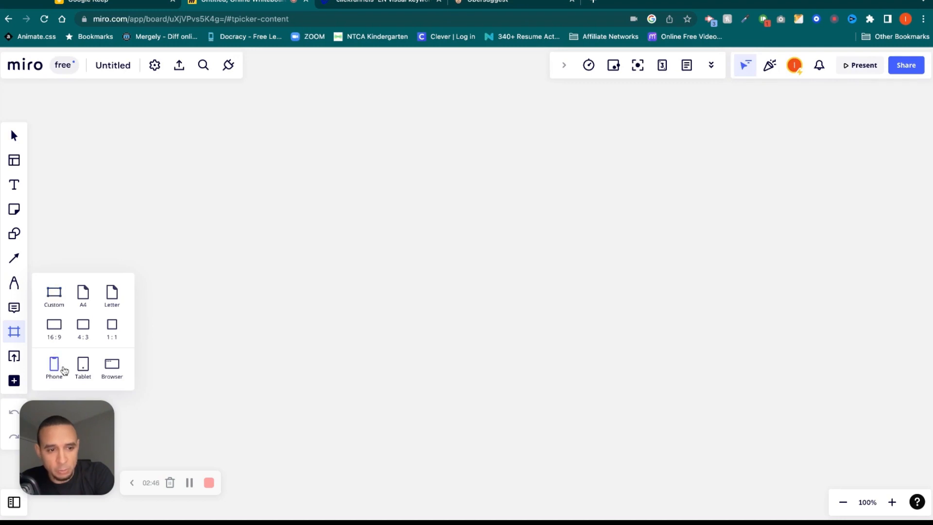
click(60, 370)
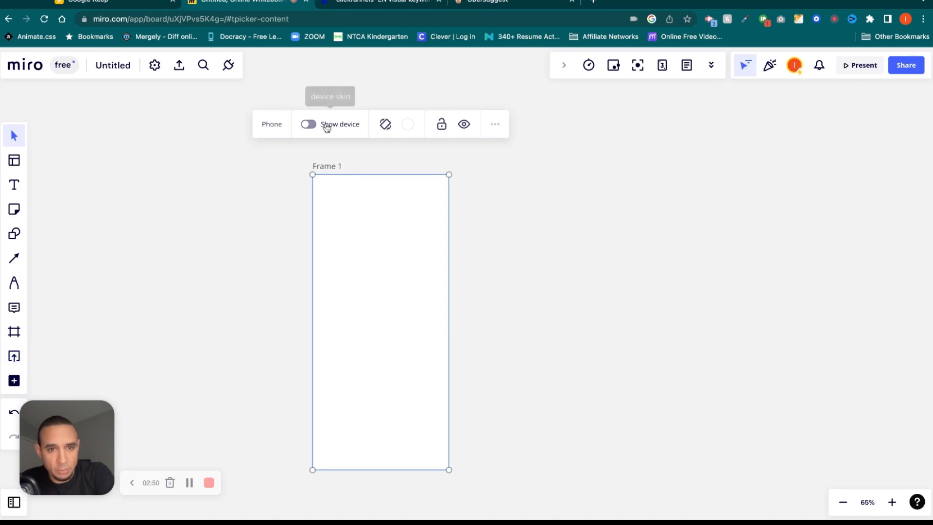
click(309, 125)
click(306, 127)
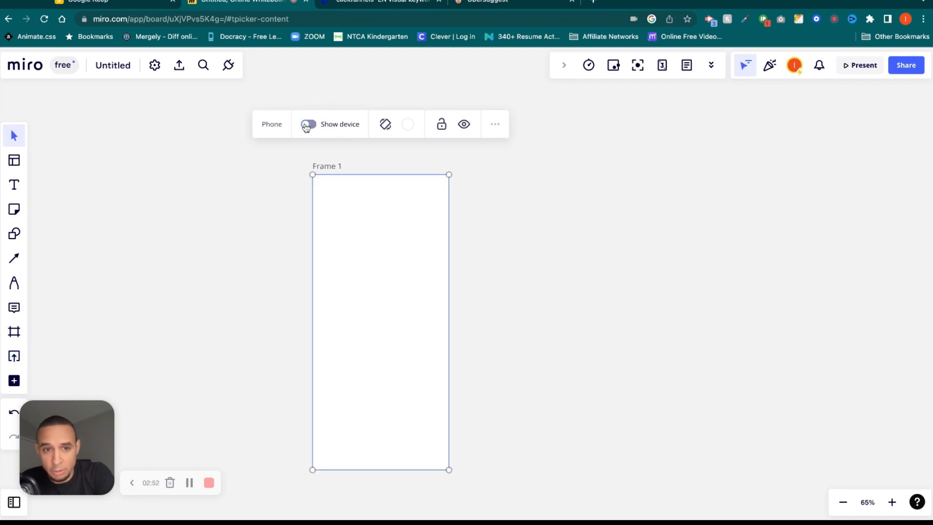
Add a tablet-sized Frame 2 beside Frame 1, shown inside a tablet skin.
click(14, 331)
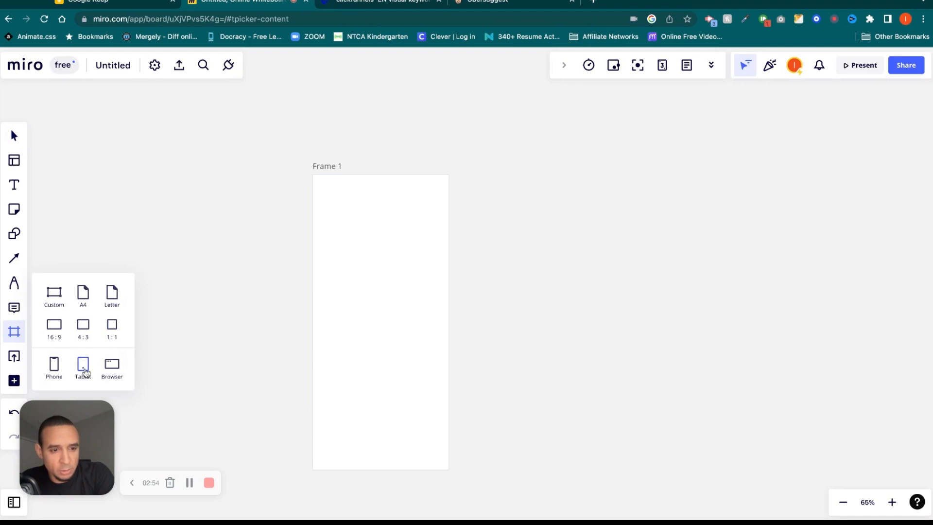
click(85, 372)
click(516, 173)
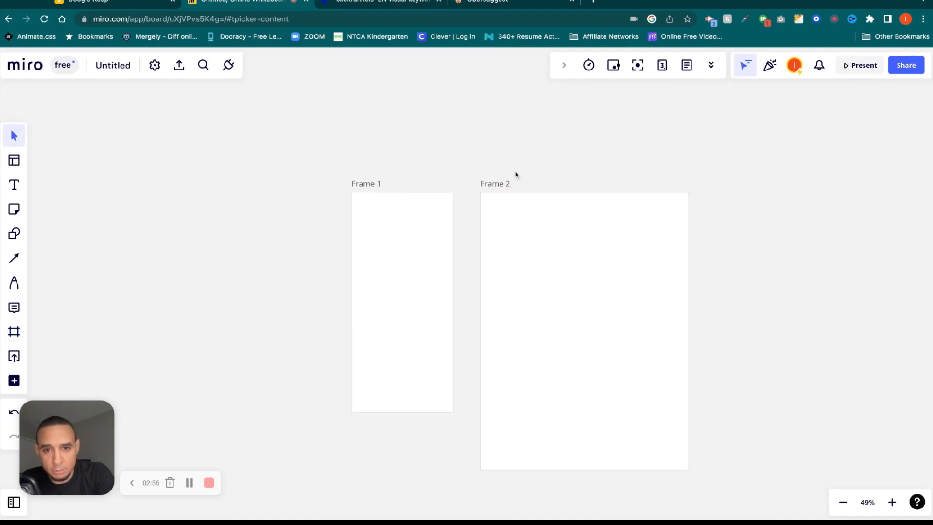
click(507, 198)
click(511, 142)
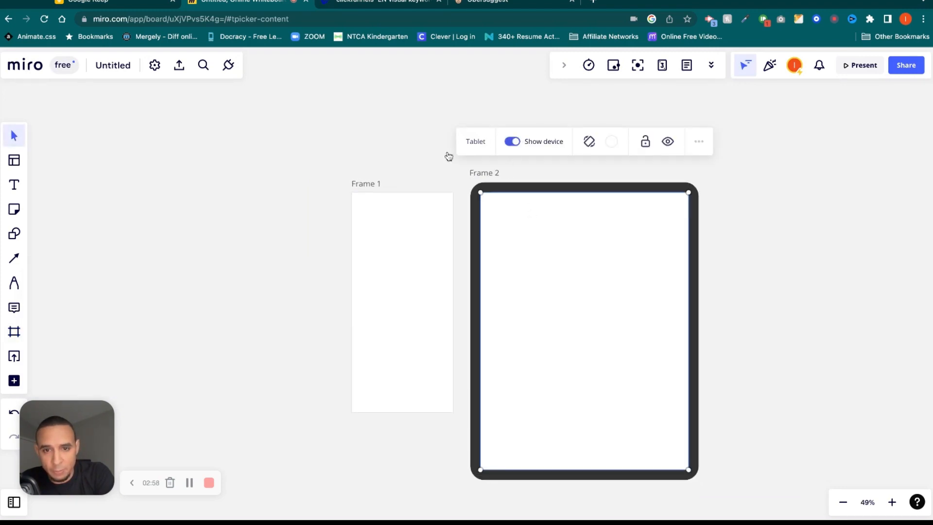
Add a browser-sized Frame 3 with its browser skin, then select all three frames.
click(15, 337)
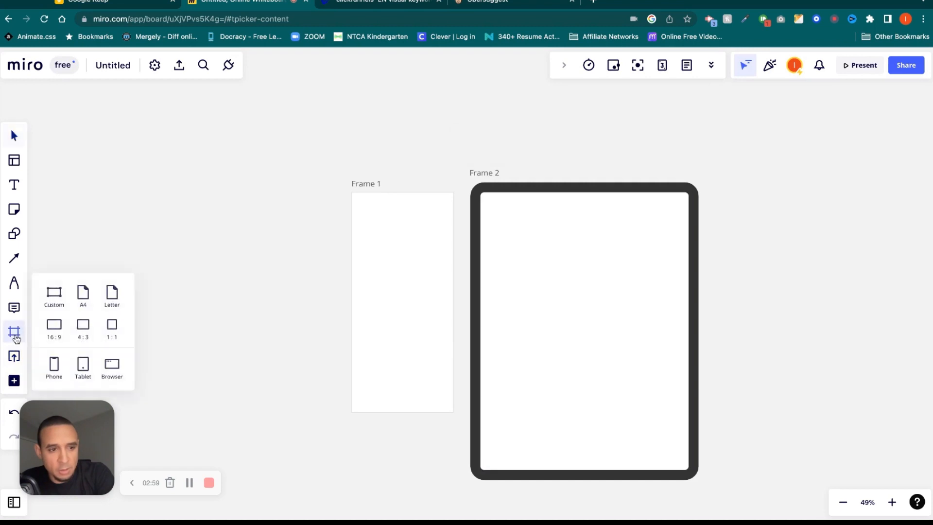
click(113, 367)
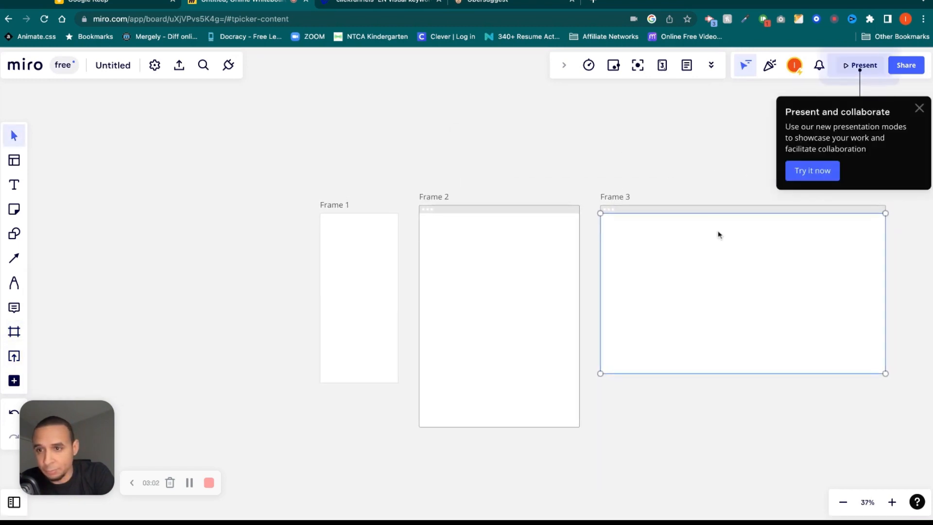
click(919, 108)
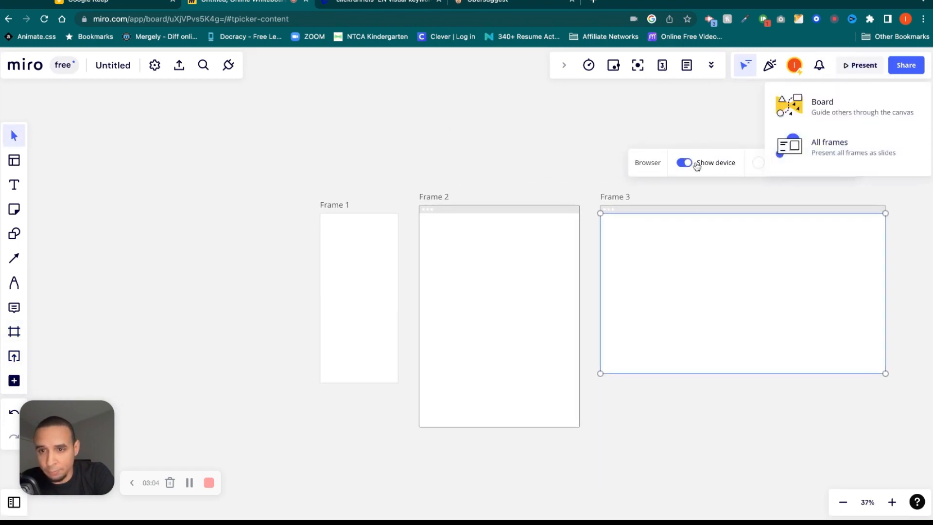
click(710, 244)
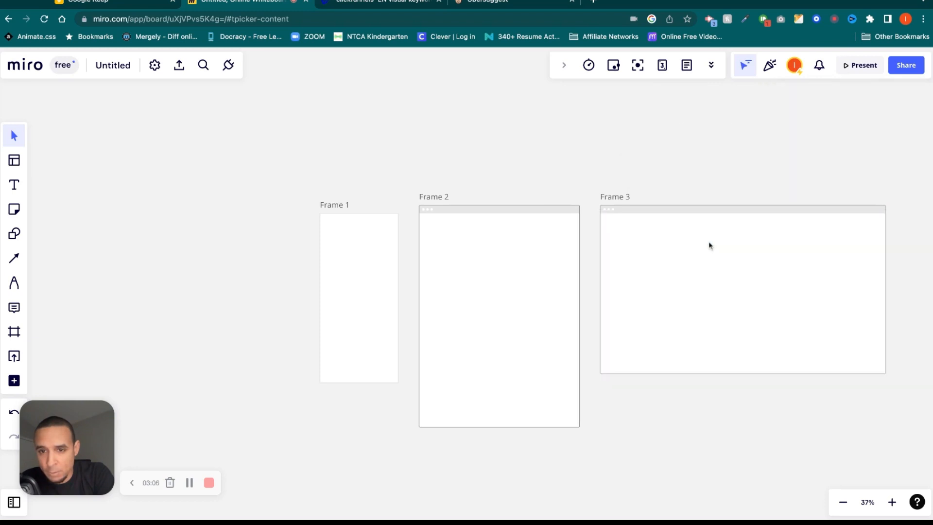
click(611, 201)
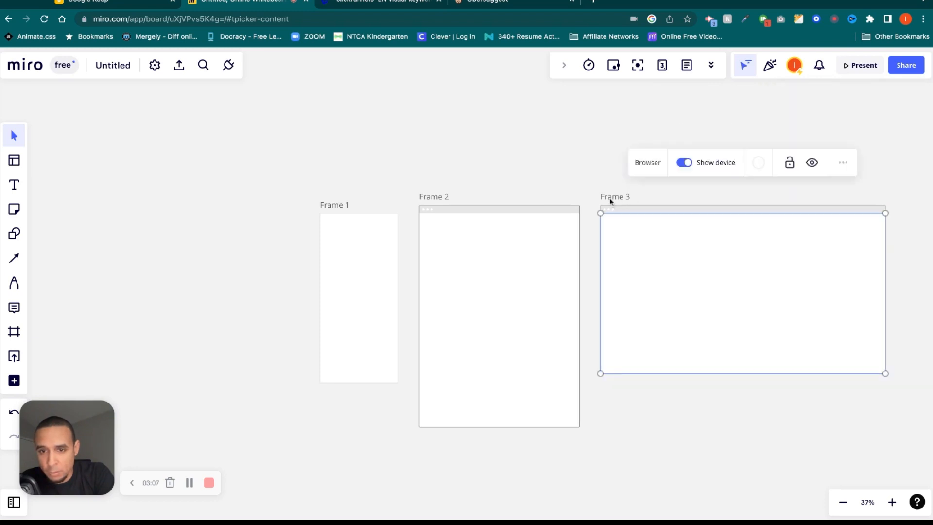
click(686, 168)
click(687, 166)
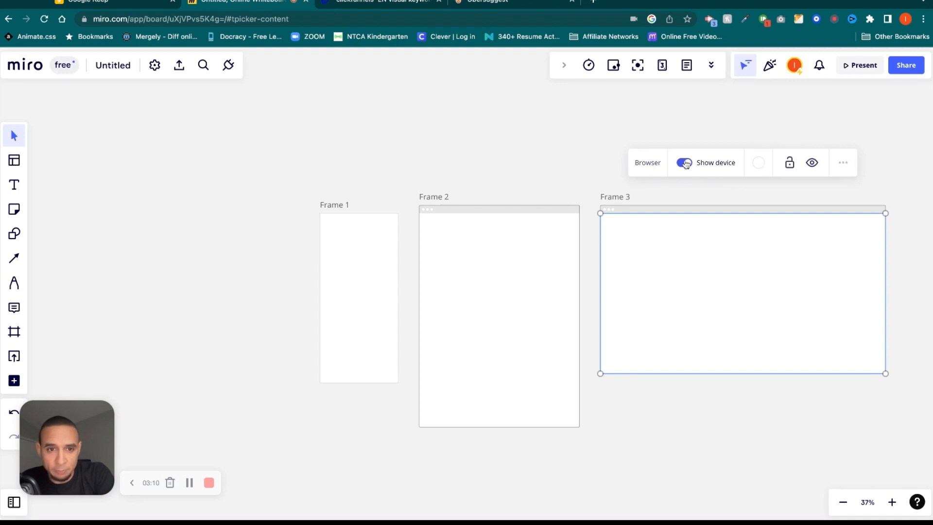
click(256, 214)
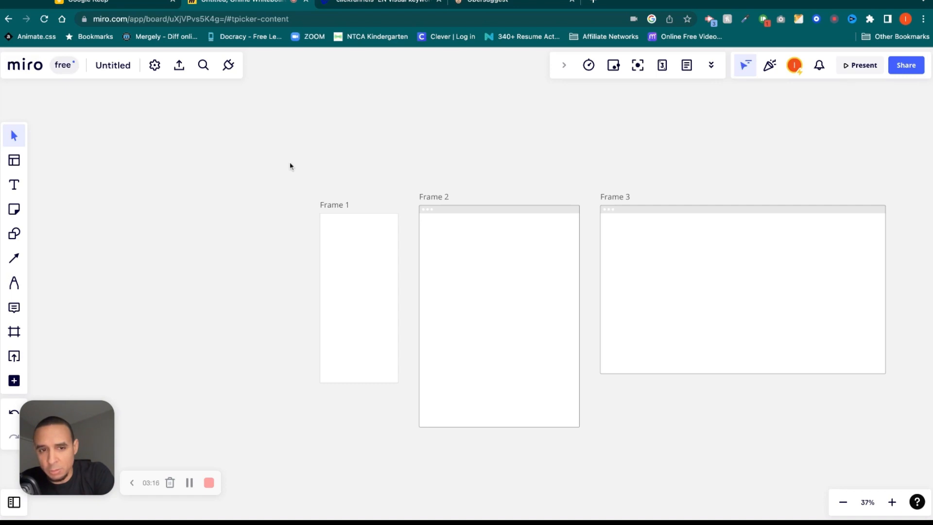
drag(290, 166, 901, 451)
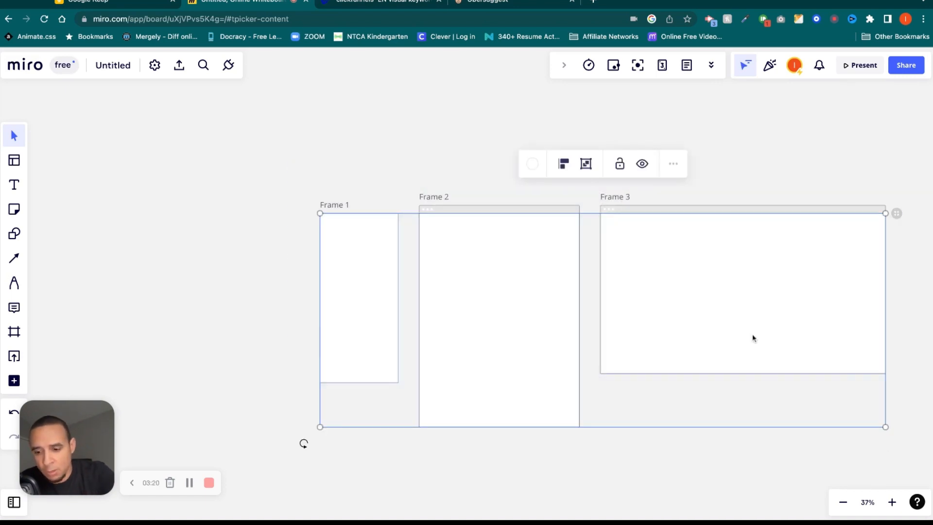
Delete the three frames and create a single 16:9 Frame 1.
key(Delete)
click(14, 332)
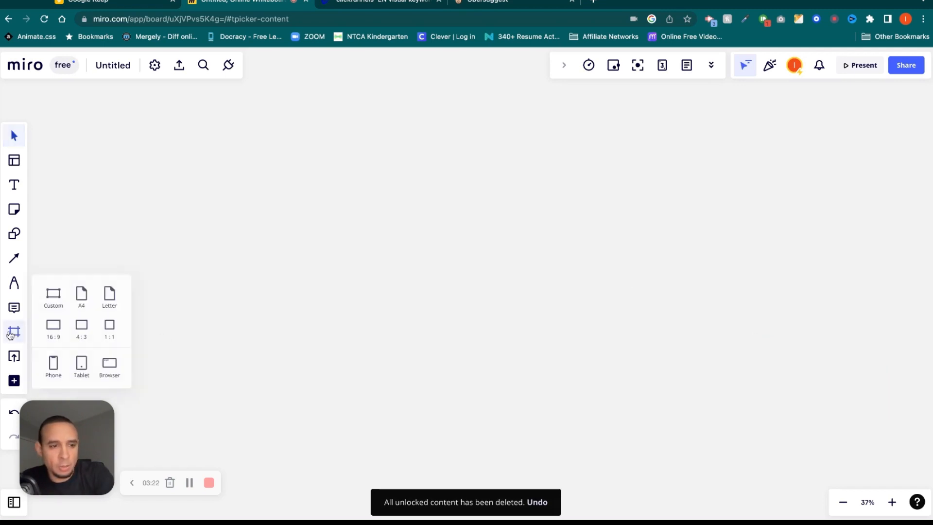
click(52, 329)
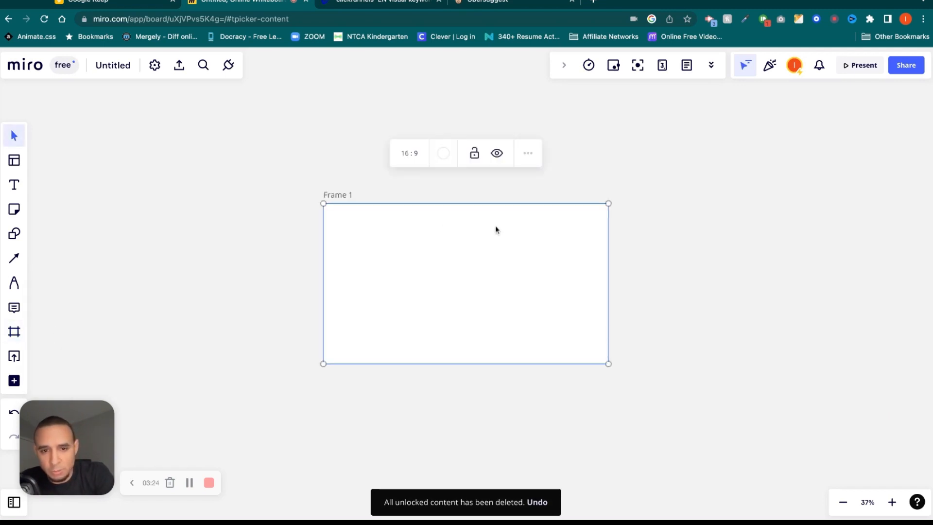
scroll(490, 240, up, 5)
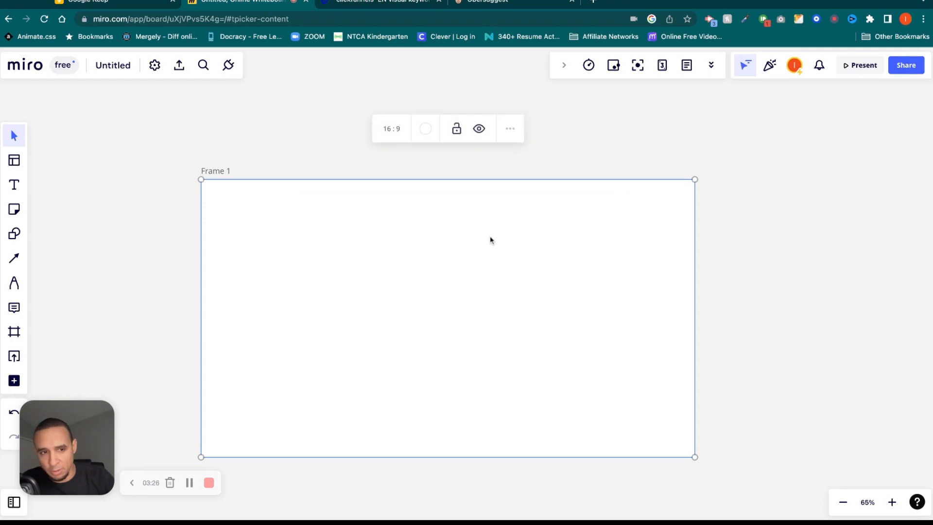
scroll(367, 202, down, 2)
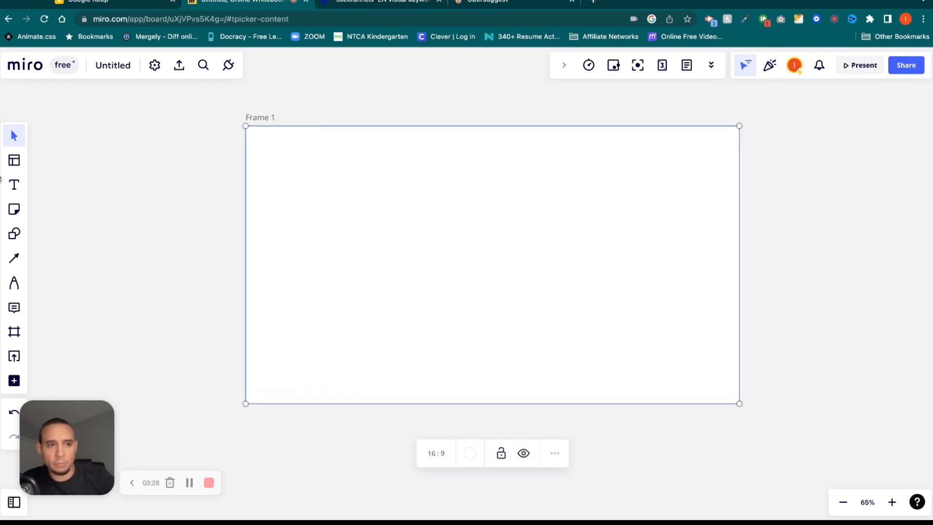
Add text lines 'fgdsgdsgsd' and 'asfgdsadsg' stacked at Frame 1's top-left.
click(14, 186)
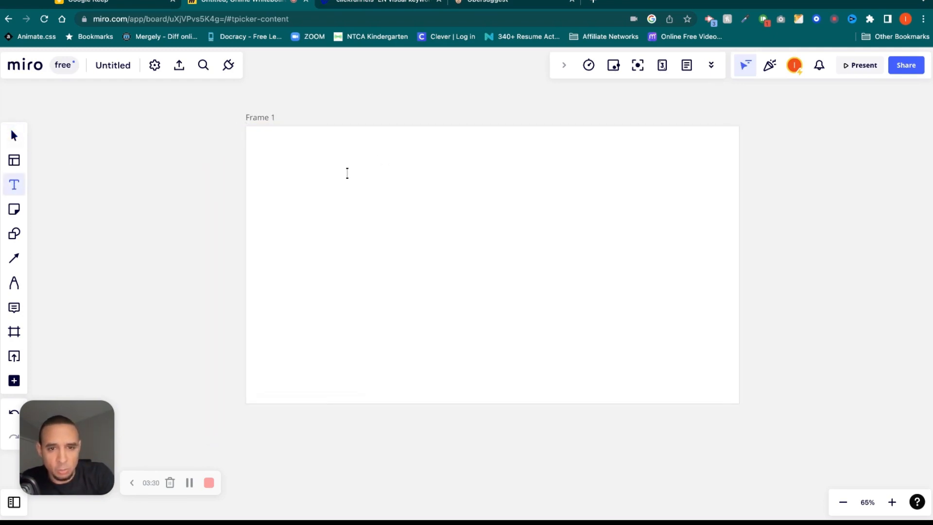
click(290, 179)
text(fgdsgdsgsd)
click(387, 195)
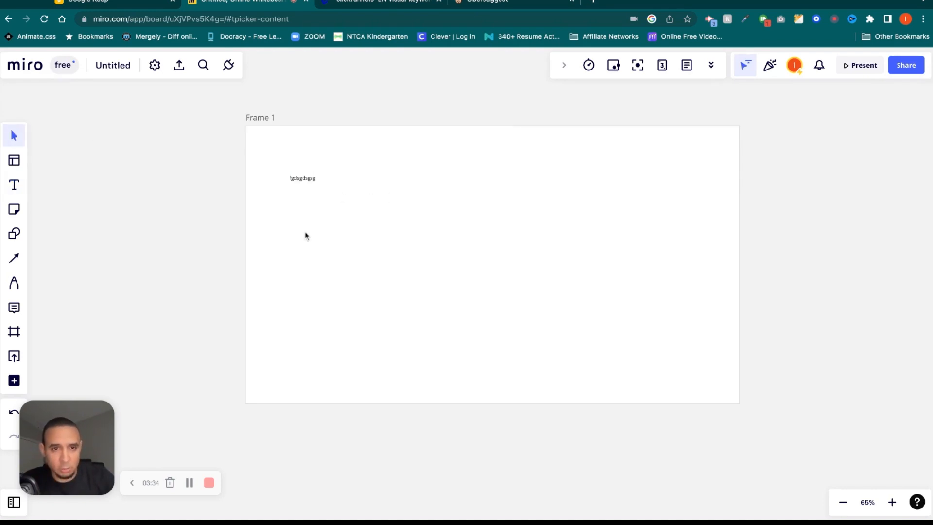
click(14, 185)
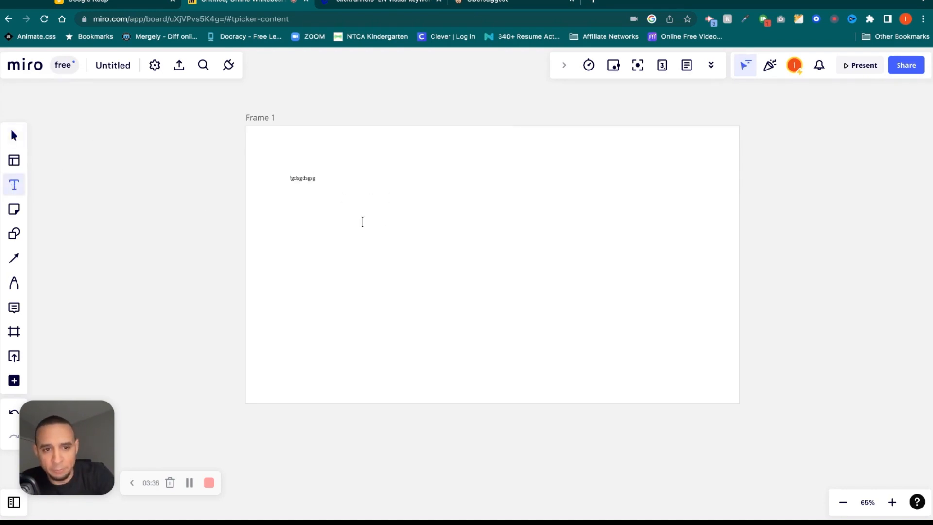
drag(296, 215, 384, 227)
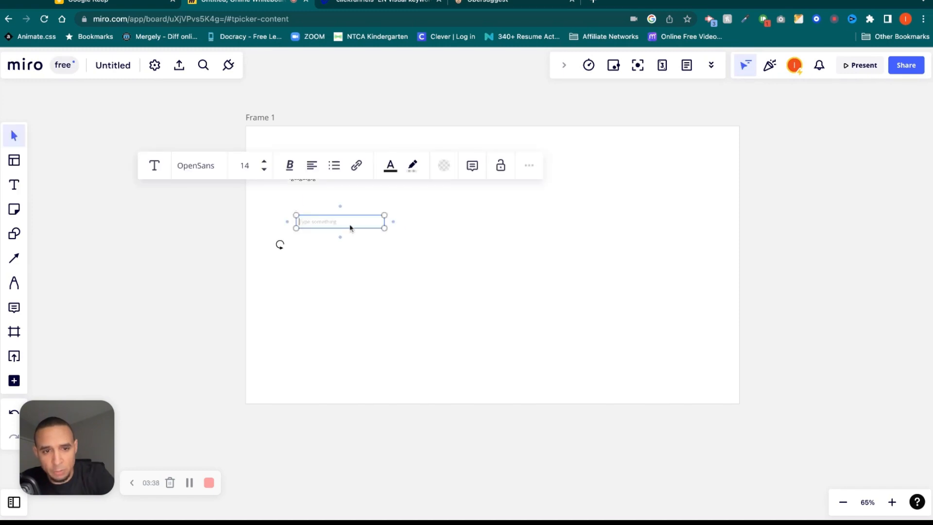
click(396, 257)
drag(320, 223, 313, 194)
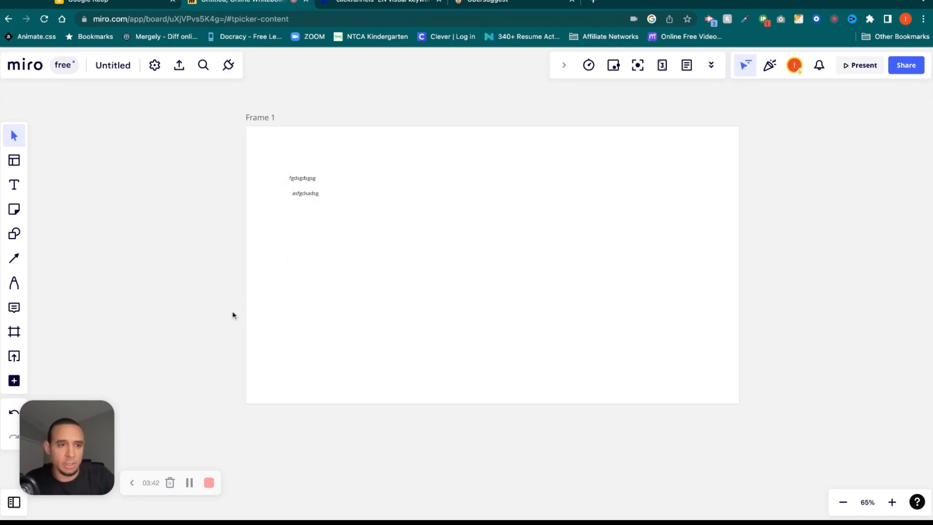
Add a sticky note reading 'dsfghdhg', shrink it to fit, and colour it orange.
click(14, 209)
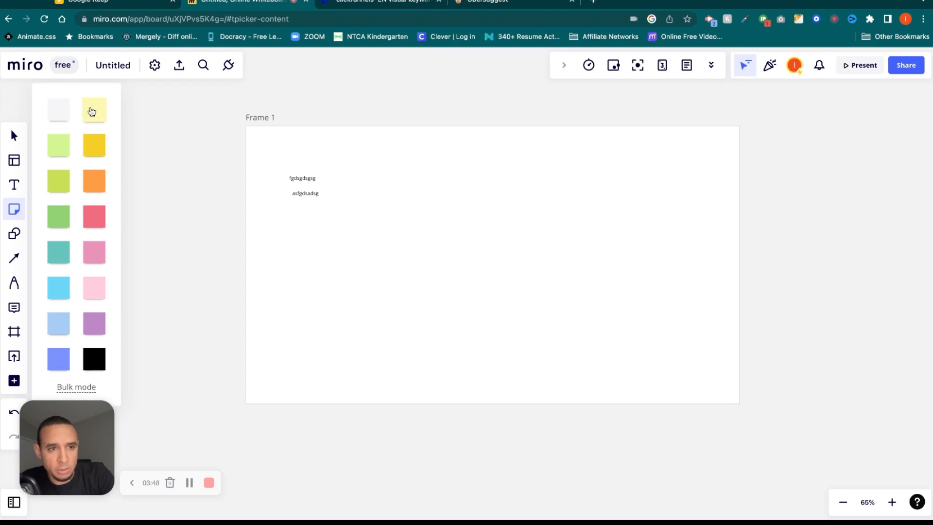
click(92, 109)
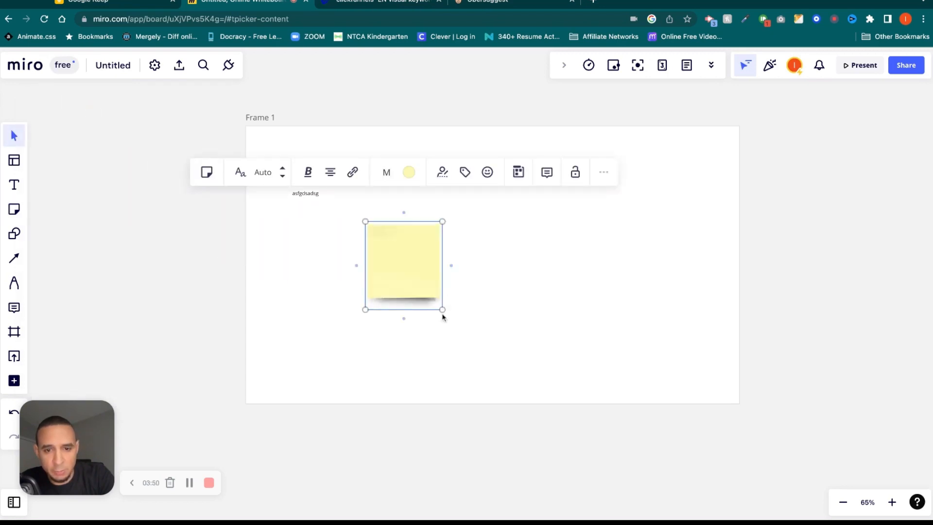
text(dsfghdhg)
mouse_move(442, 311)
mouse_down()
mouse_move(396, 257)
mouse_move(424, 289)
mouse_up()
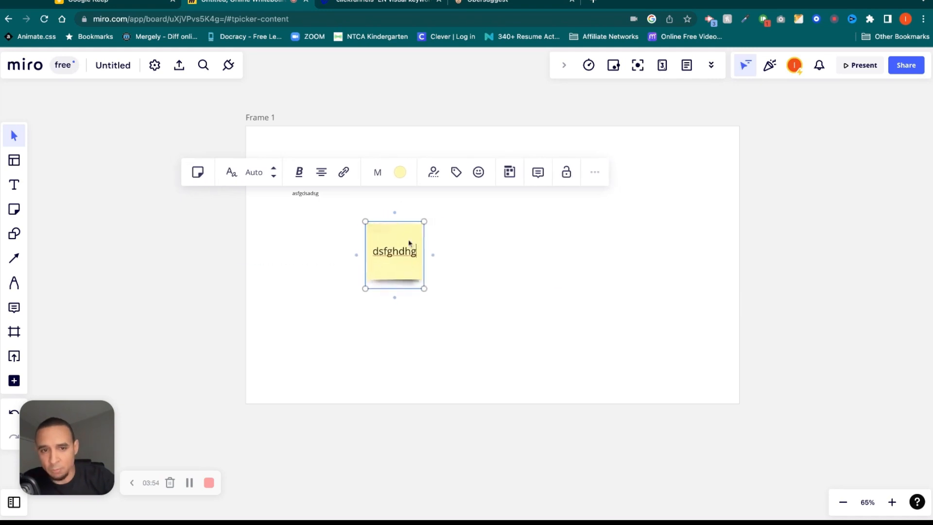
click(400, 172)
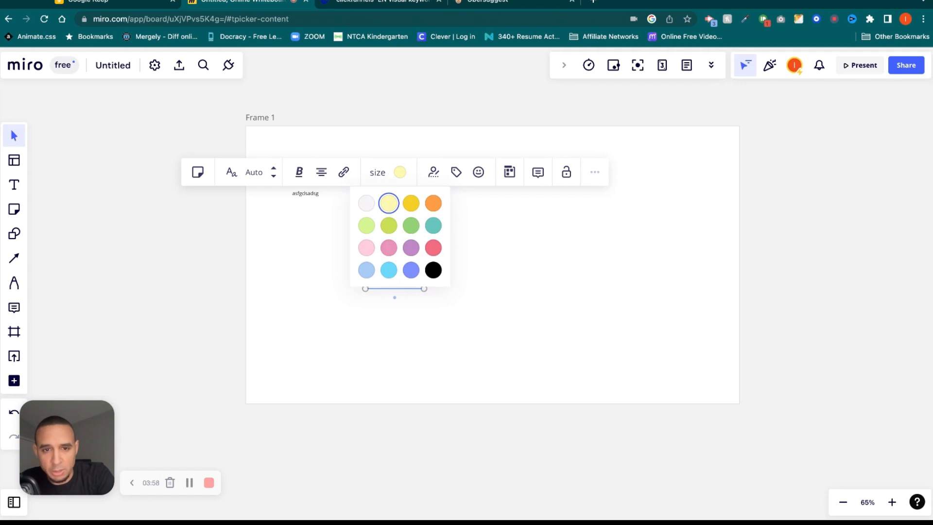
click(433, 203)
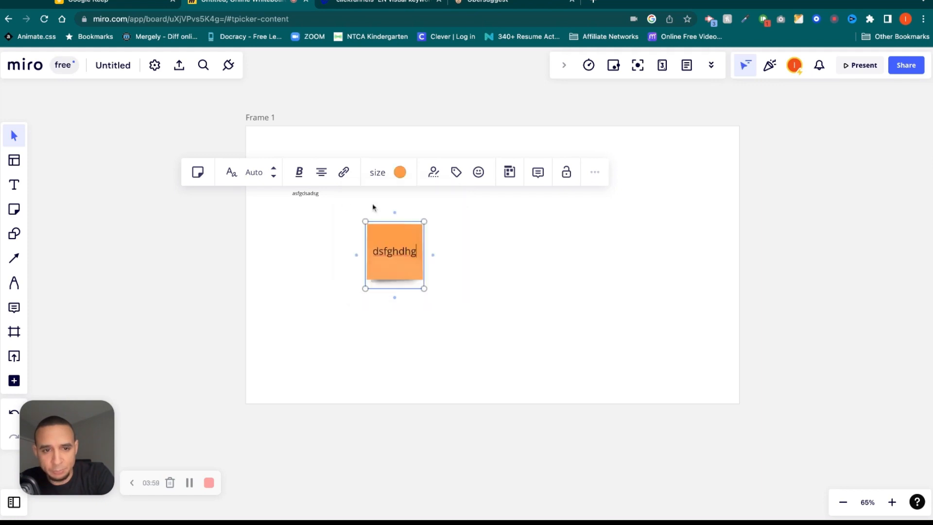
Try a handwriting font on the note, revert to regular, and move it left under the text.
click(299, 174)
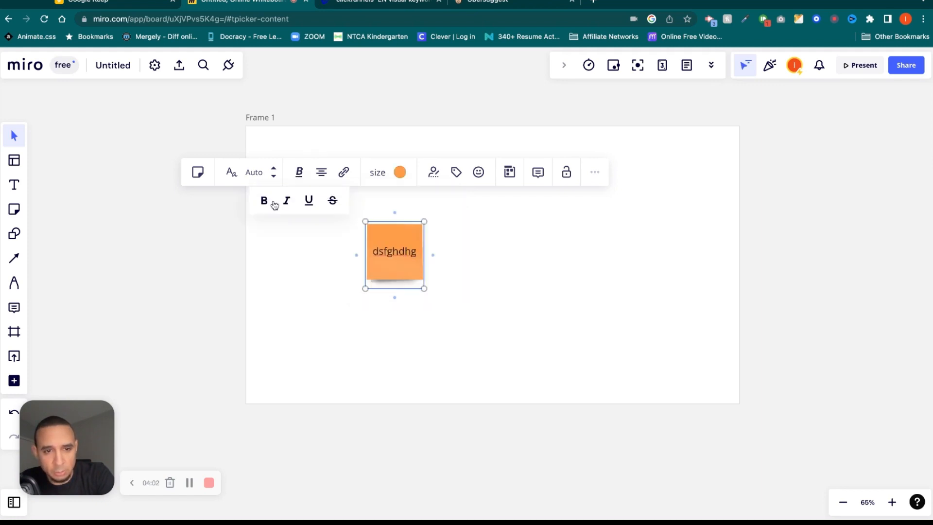
click(299, 174)
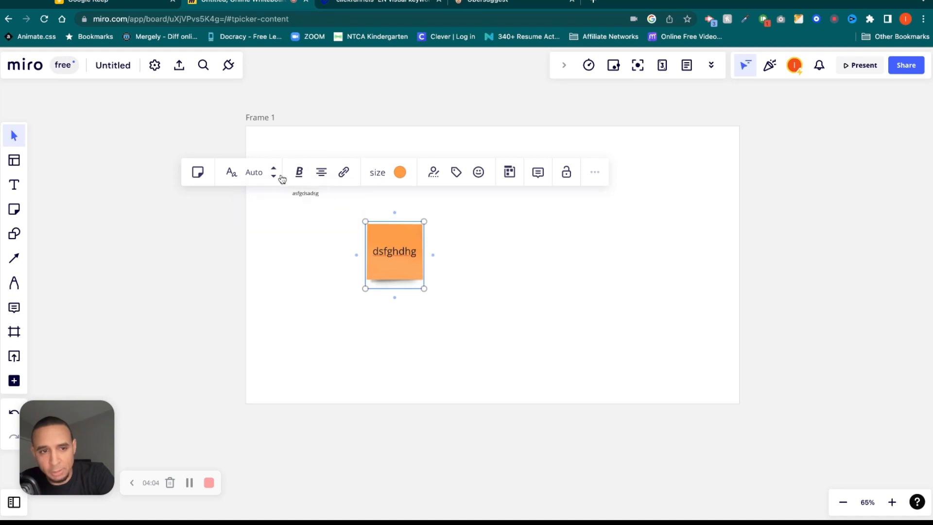
click(231, 173)
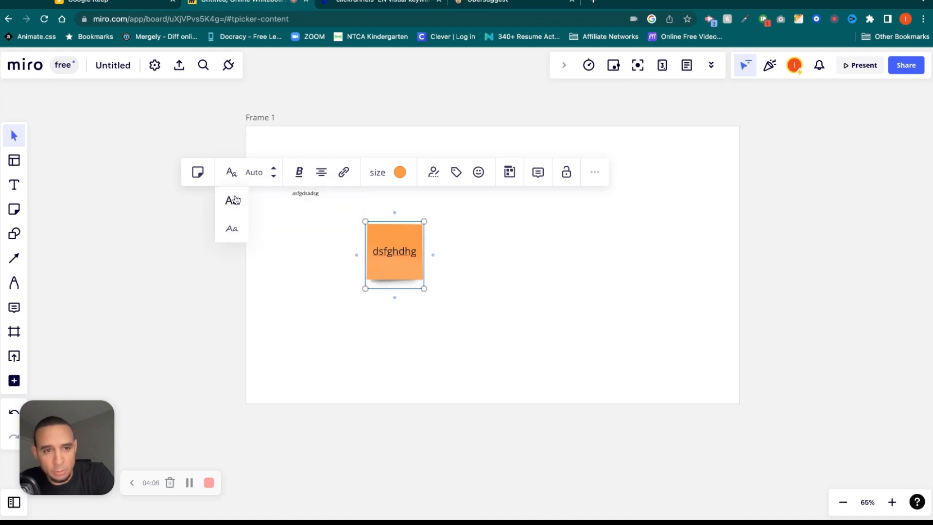
click(233, 229)
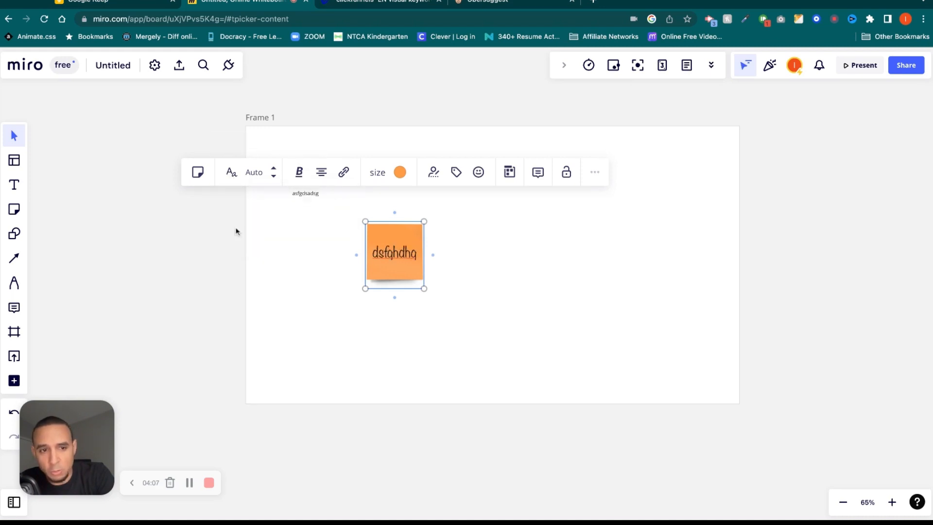
click(231, 173)
click(240, 196)
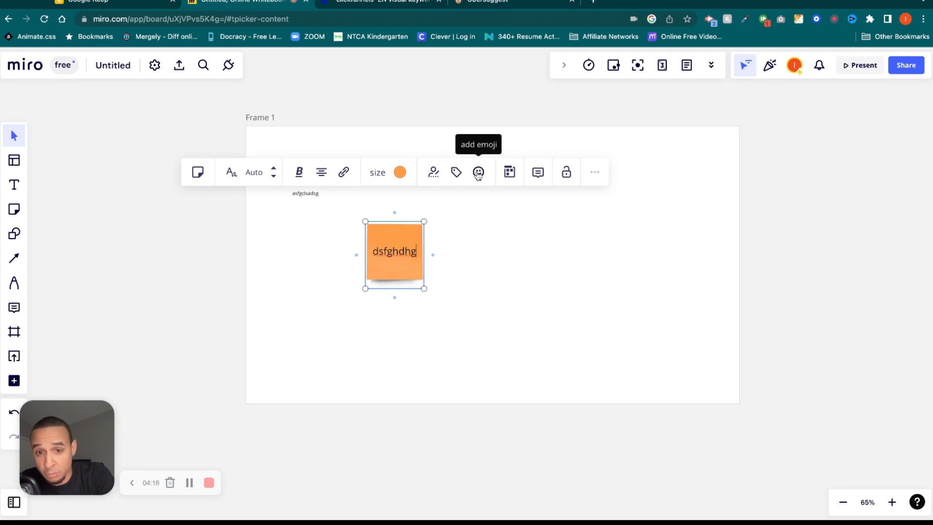
click(331, 272)
drag(395, 251, 311, 251)
click(8, 207)
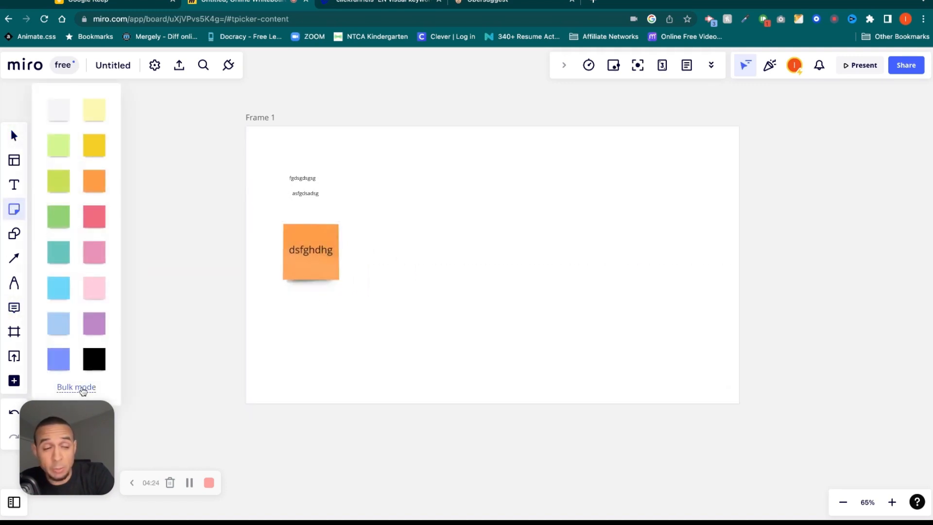
Bulk-add five sticky notes reading one, two, three, four and five.
click(83, 389)
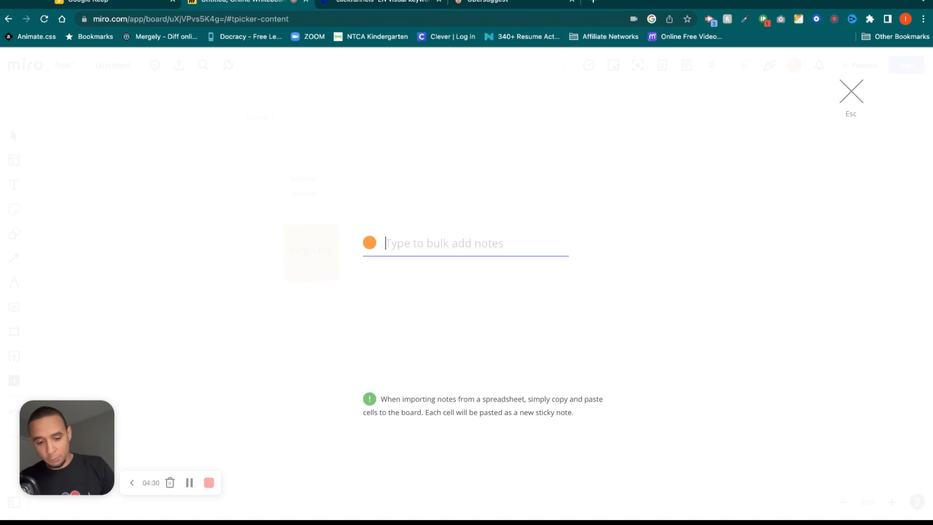
text(one)
key(Return)
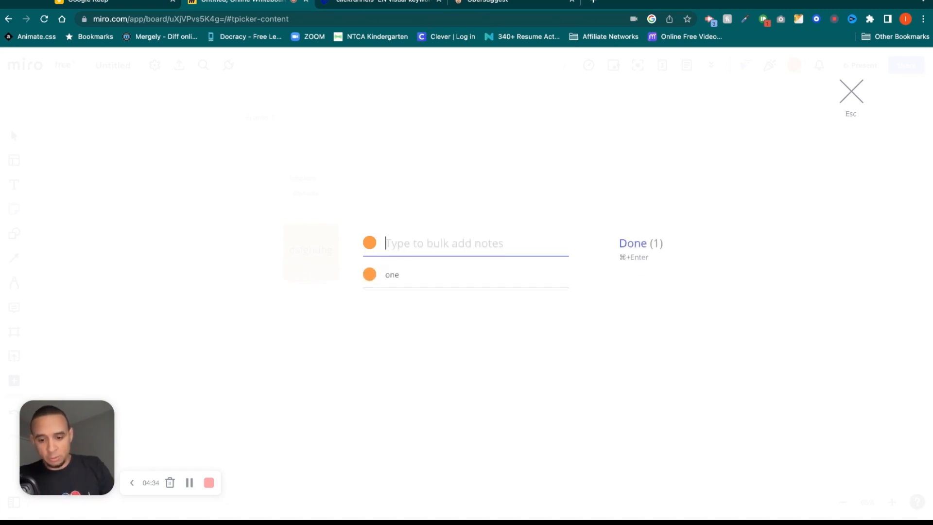
text(two)
key(Return)
text(three)
key(Return)
text(four)
key(Return)
text(fiver)
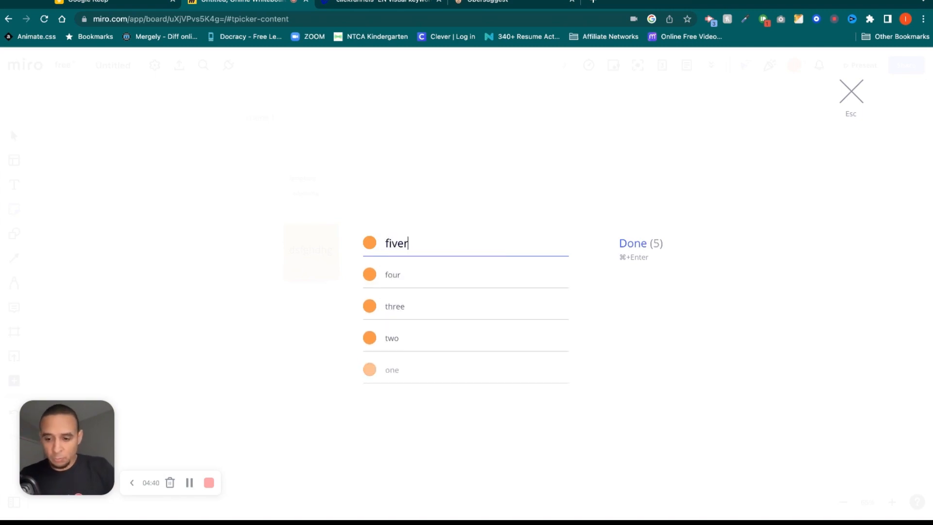
click(637, 245)
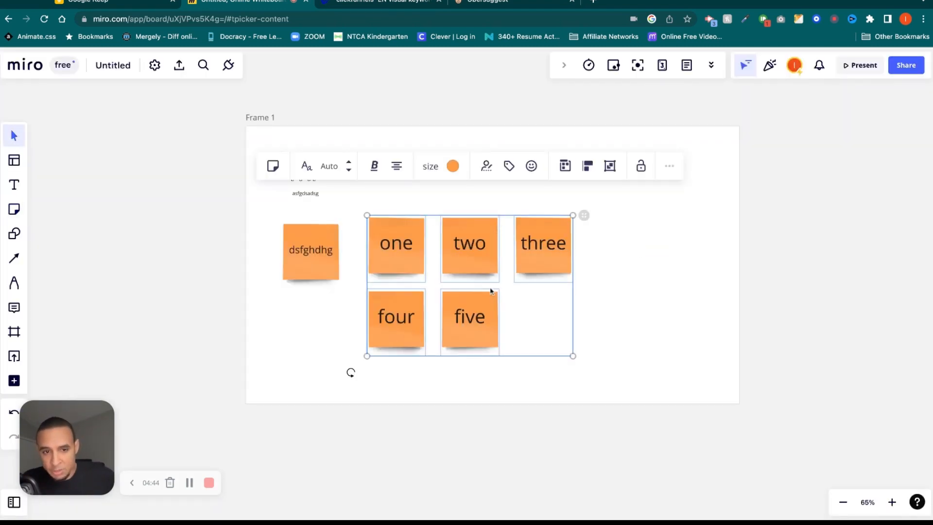
Add a stray blank orange sticky note and delete it again.
click(14, 209)
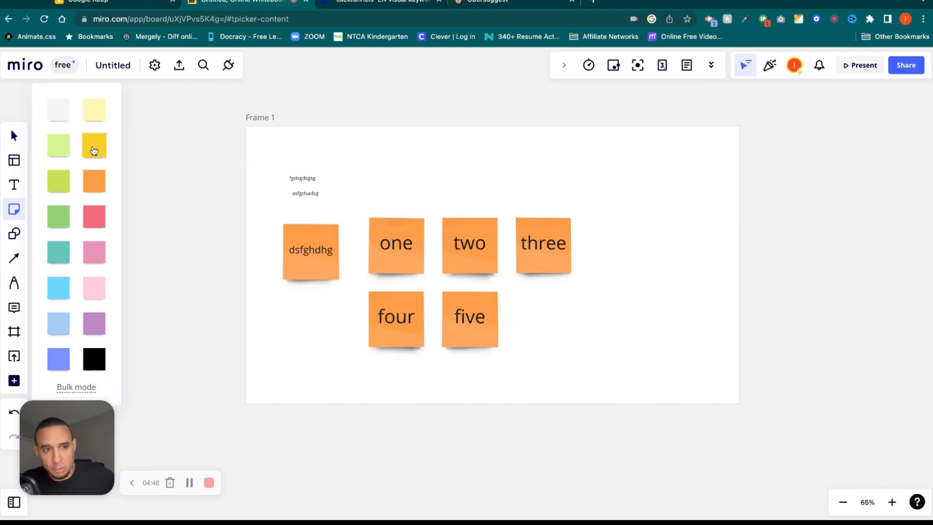
click(274, 245)
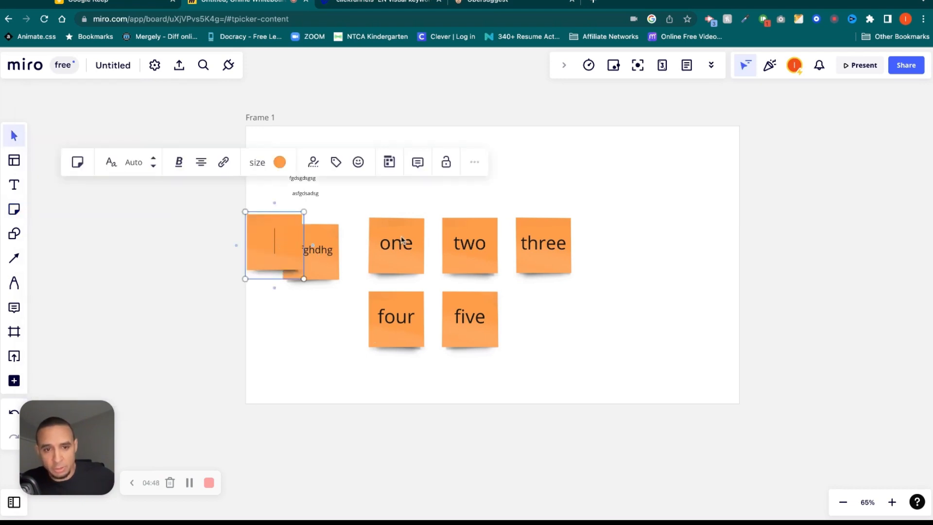
click(215, 264)
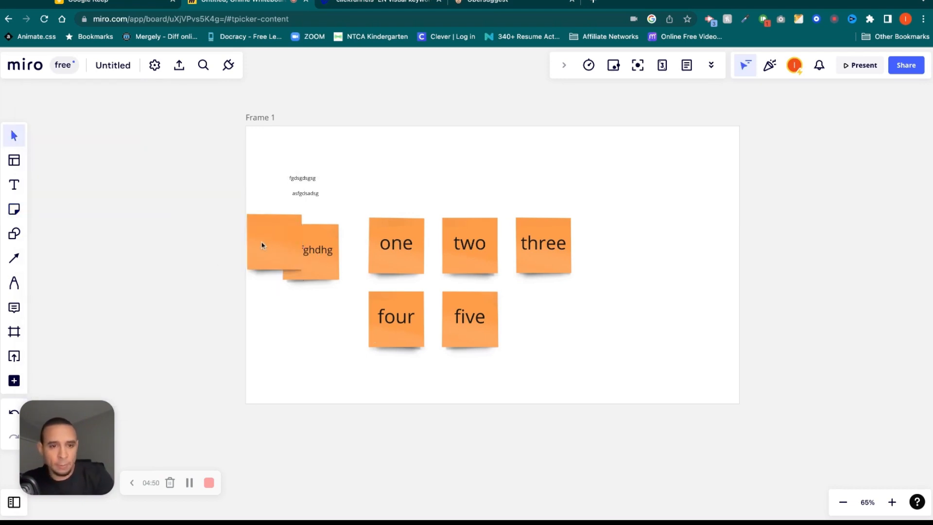
click(266, 243)
key(Delete)
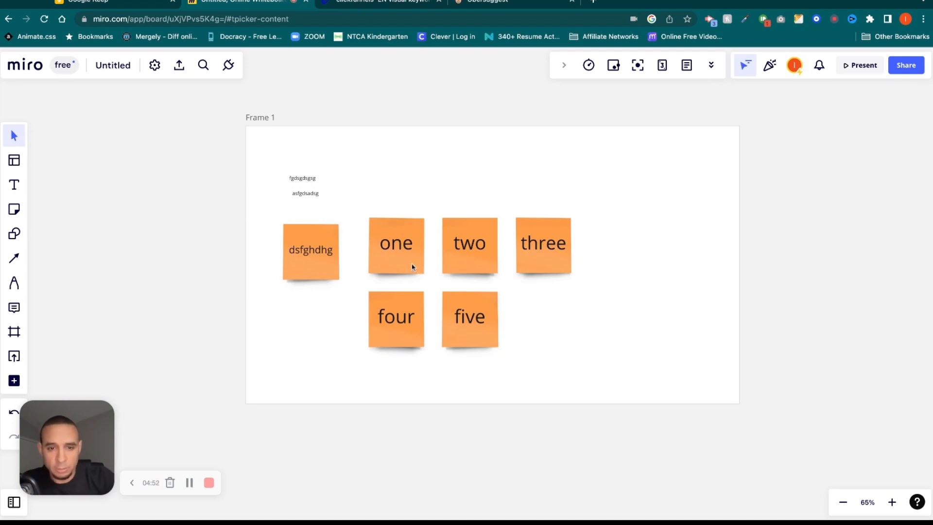
Scale all six sticky notes down together and move them lower and left in Frame 1.
drag(608, 221, 378, 339)
drag(574, 358, 387, 283)
drag(322, 226, 303, 283)
click(462, 356)
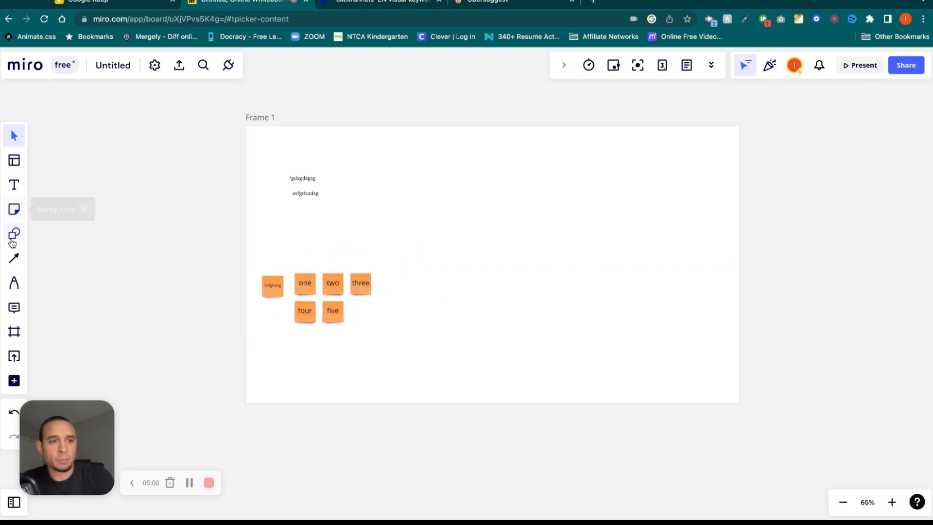
Add a square and a right-arrow shape to Frame 1 beside the notes.
click(14, 233)
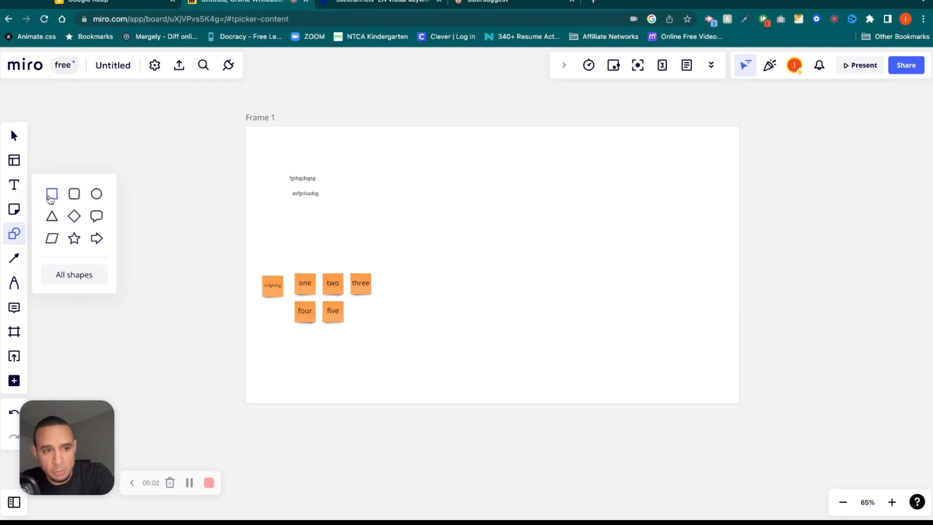
click(80, 275)
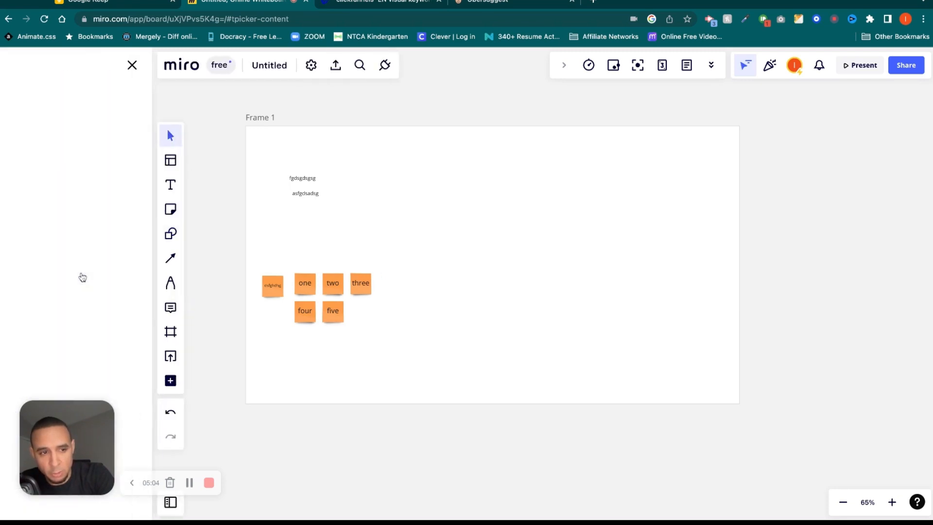
drag(14, 182, 506, 245)
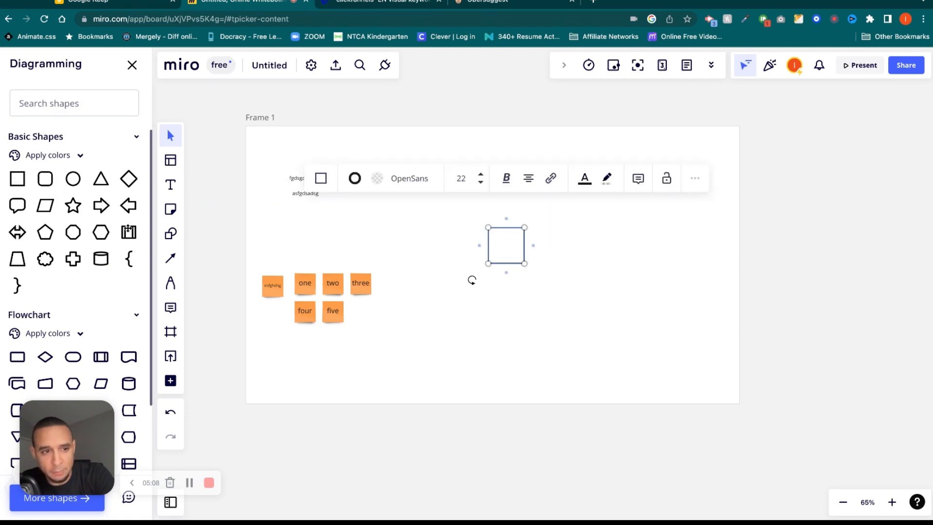
drag(101, 205, 538, 292)
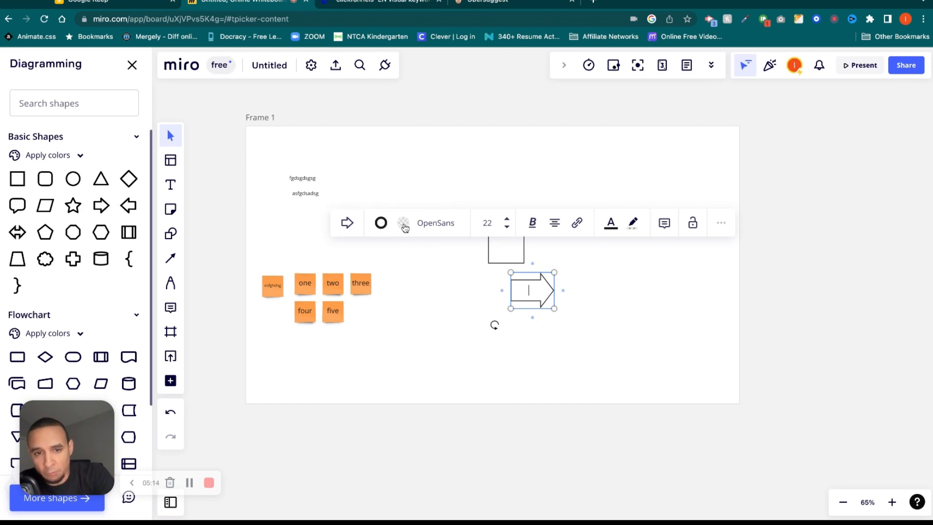
Give the arrow a red outline and a cyan fill.
click(381, 223)
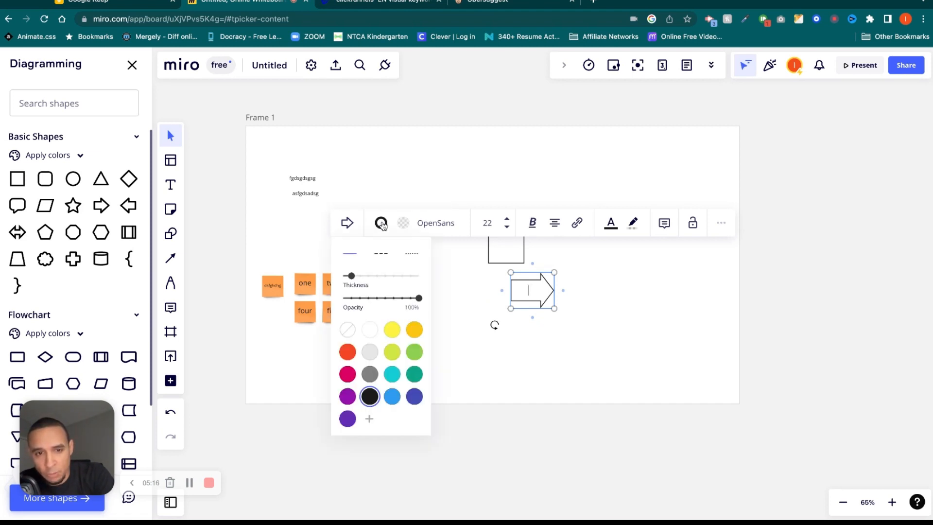
click(348, 352)
click(403, 222)
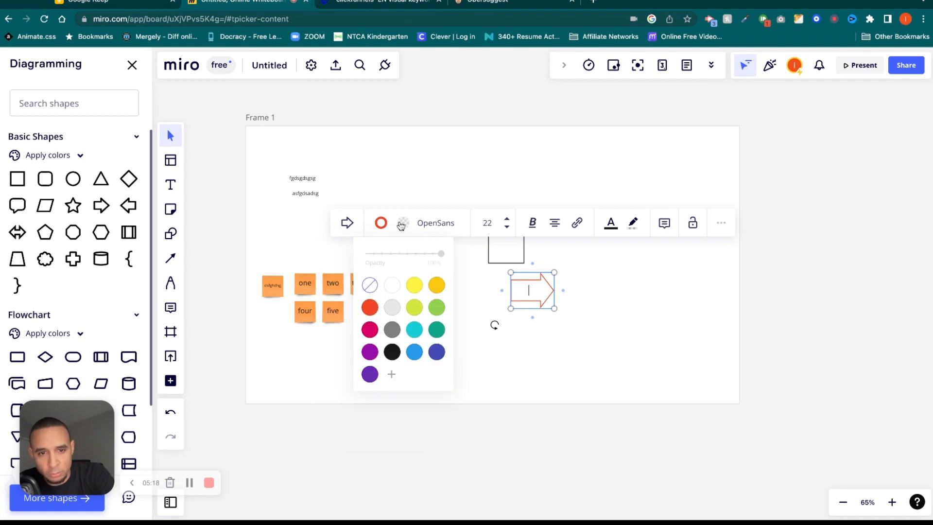
click(414, 334)
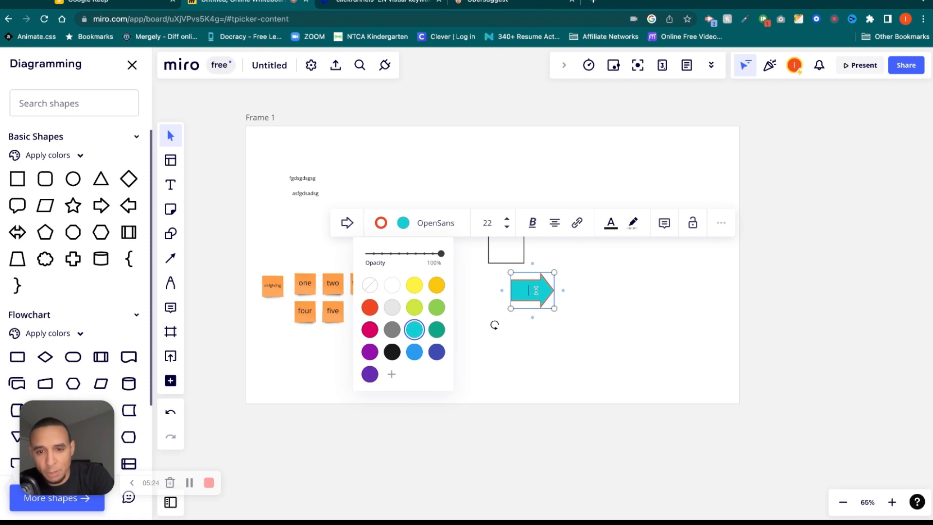
Label the arrow 'dsghdgh' with white highlight and position it below the square.
text(dsghdgh)
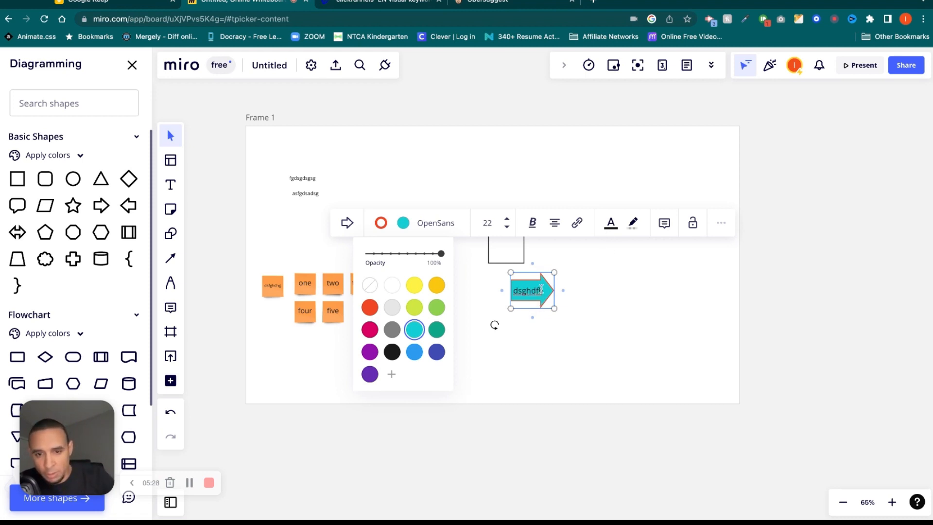
double_click(541, 290)
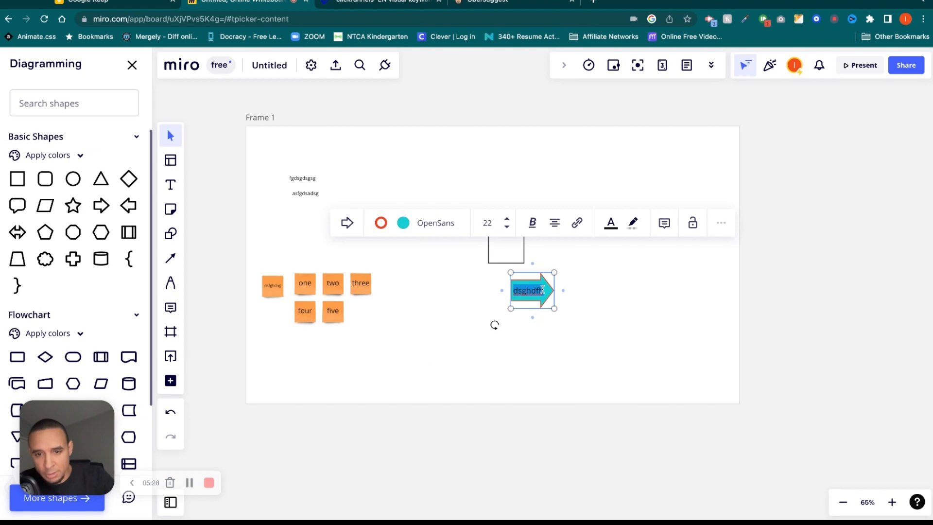
click(633, 222)
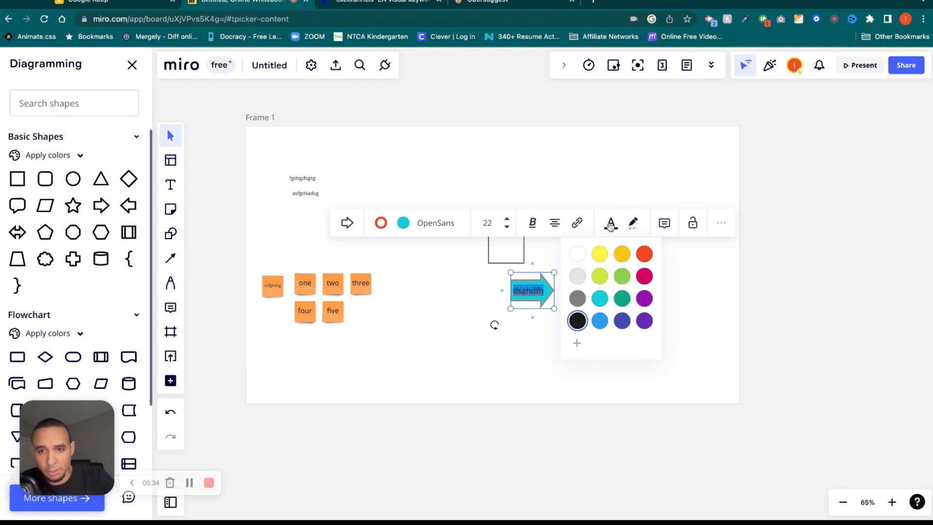
click(583, 257)
click(562, 358)
drag(540, 298, 537, 297)
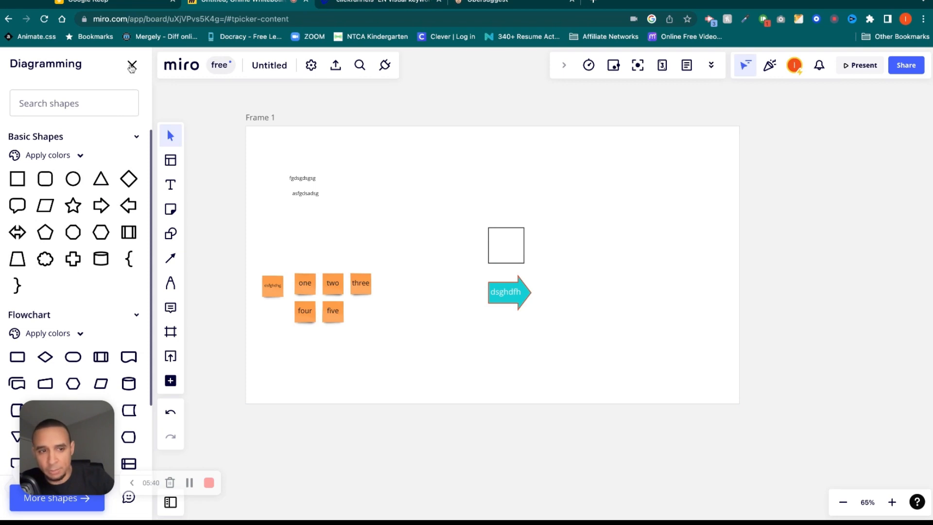
Close the shapes panel and type 'topic' into the original square.
click(131, 65)
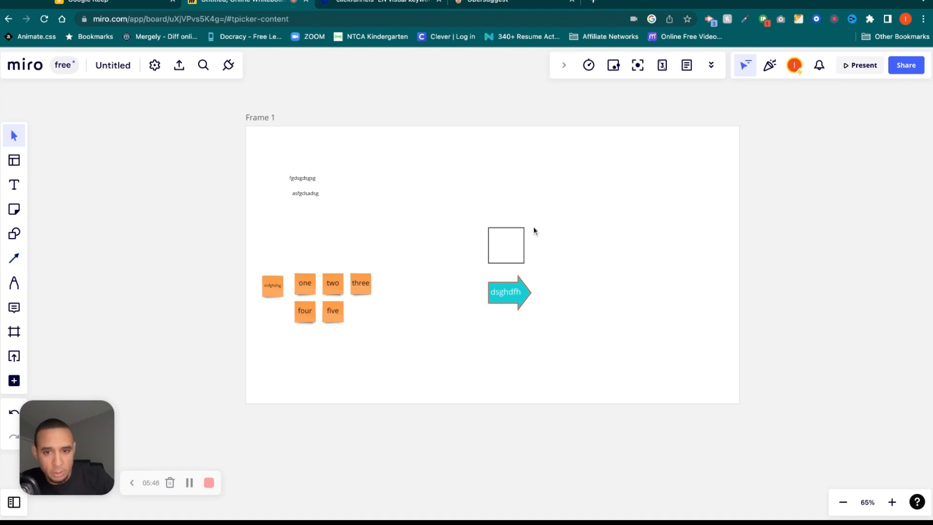
click(514, 243)
drag(511, 245, 664, 232)
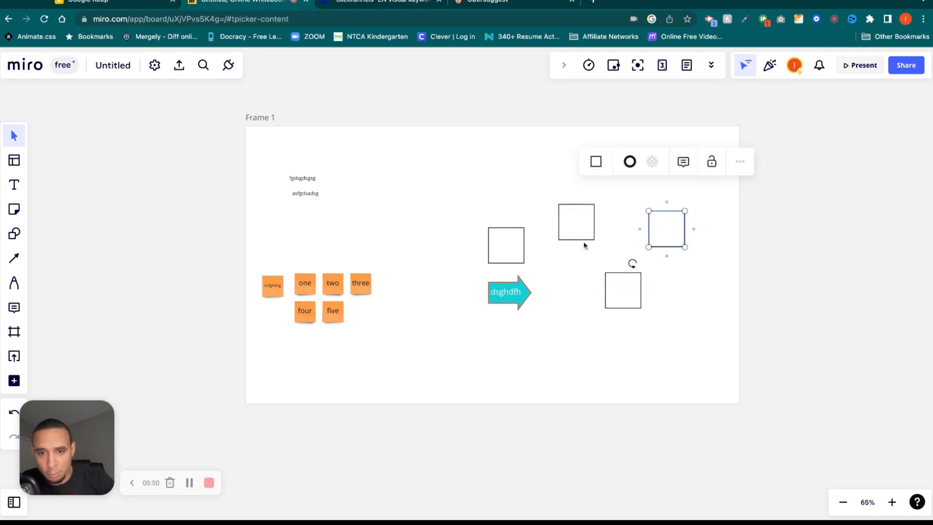
double_click(509, 248)
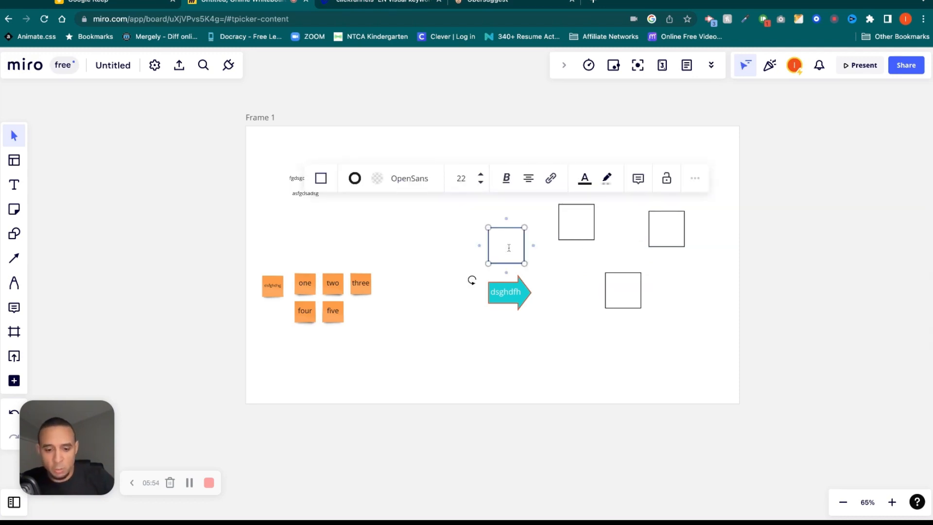
text(topic)
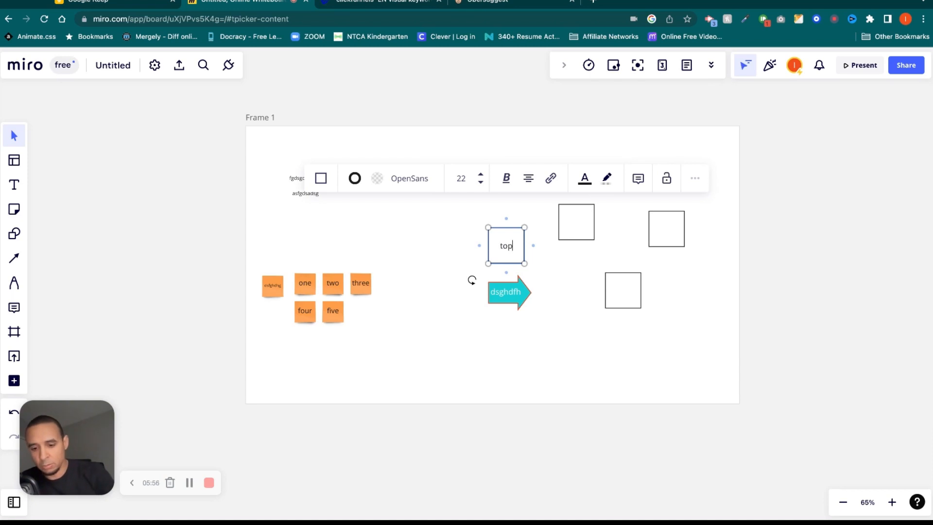
click(697, 284)
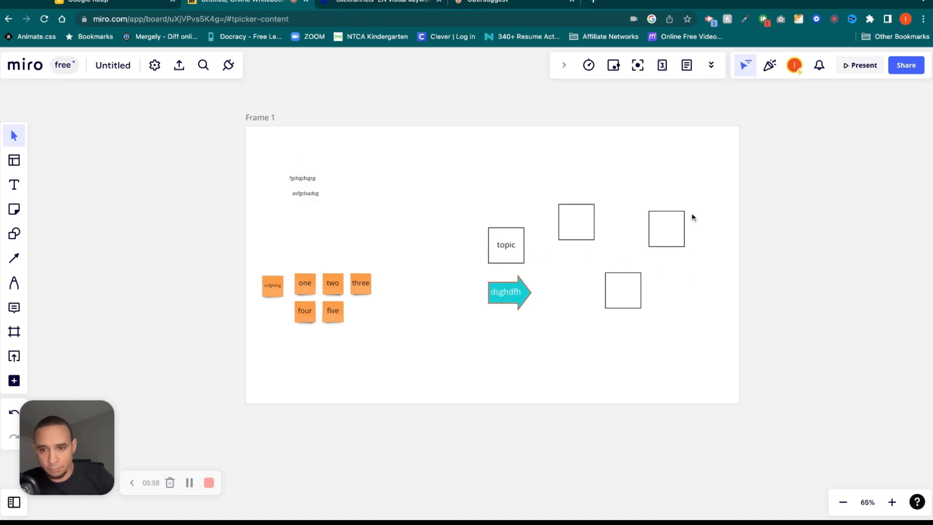
Delete the three empty square copies and duplicate the topic square up and to the right.
drag(702, 191, 541, 325)
click(637, 355)
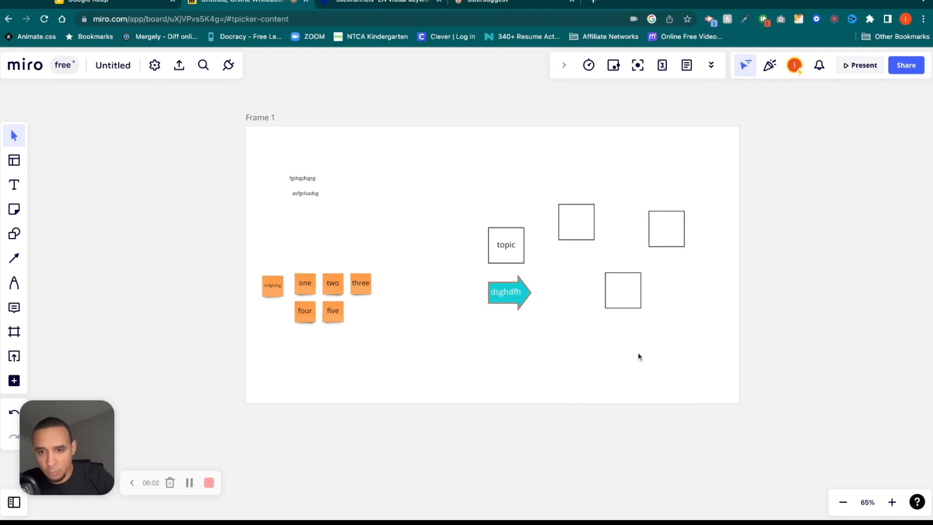
drag(698, 191, 581, 325)
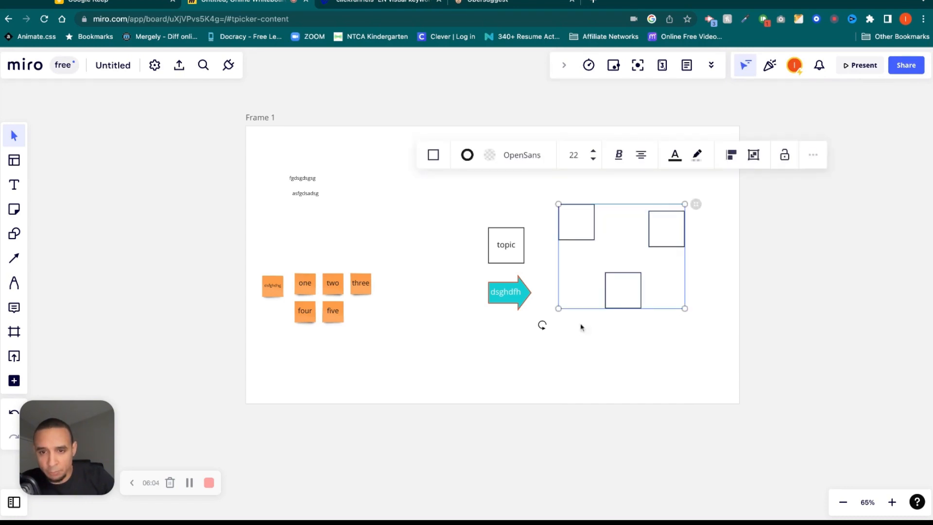
drag(700, 192, 555, 319)
key(BackSpace)
click(505, 245)
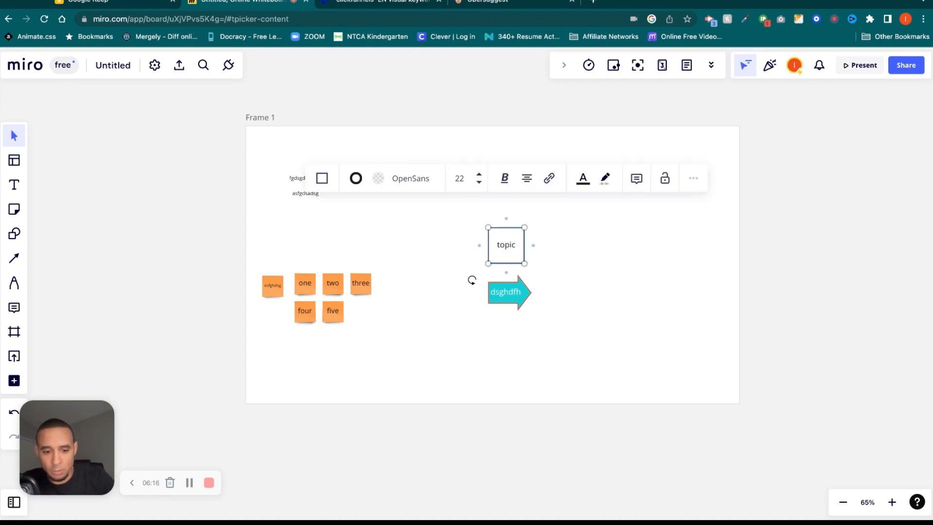
alt+drag(506, 245, 571, 209)
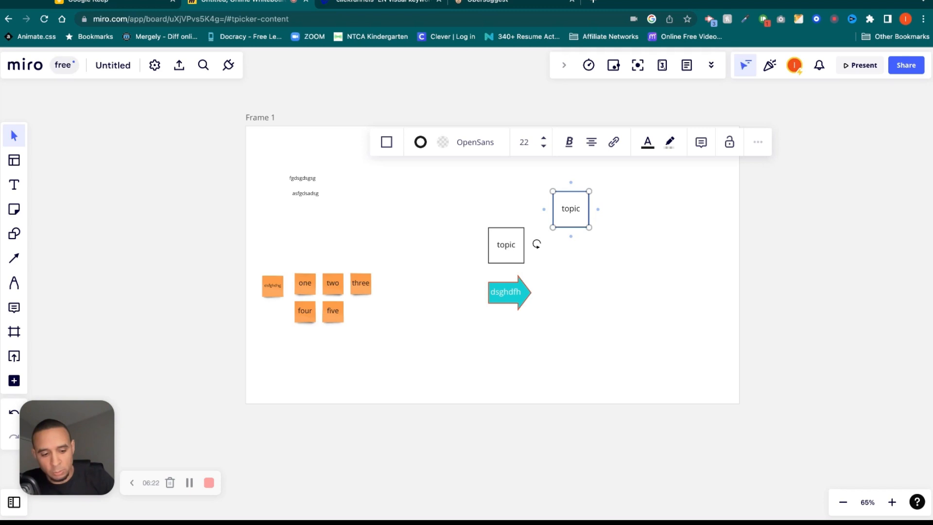
Make two more copies of the topic square, giving four topic squares in Frame 1.
alt+drag(571, 209, 672, 200)
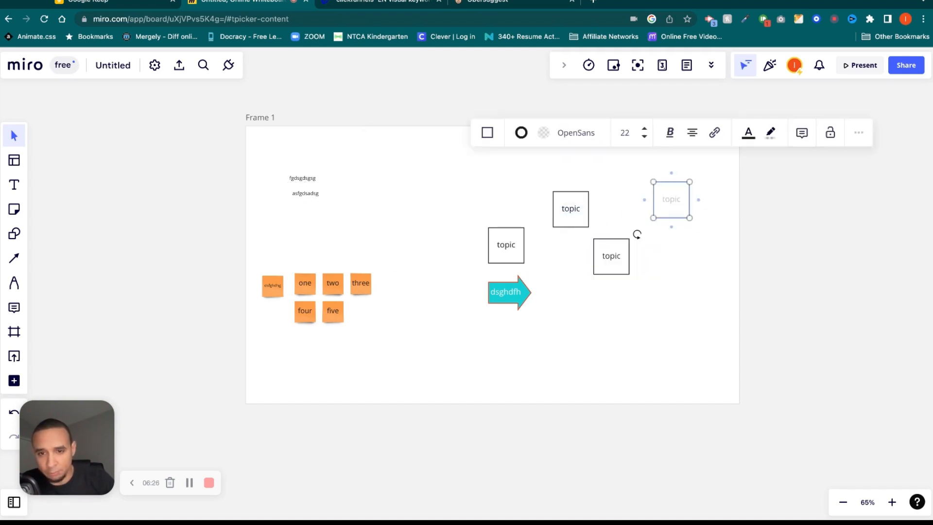
click(15, 259)
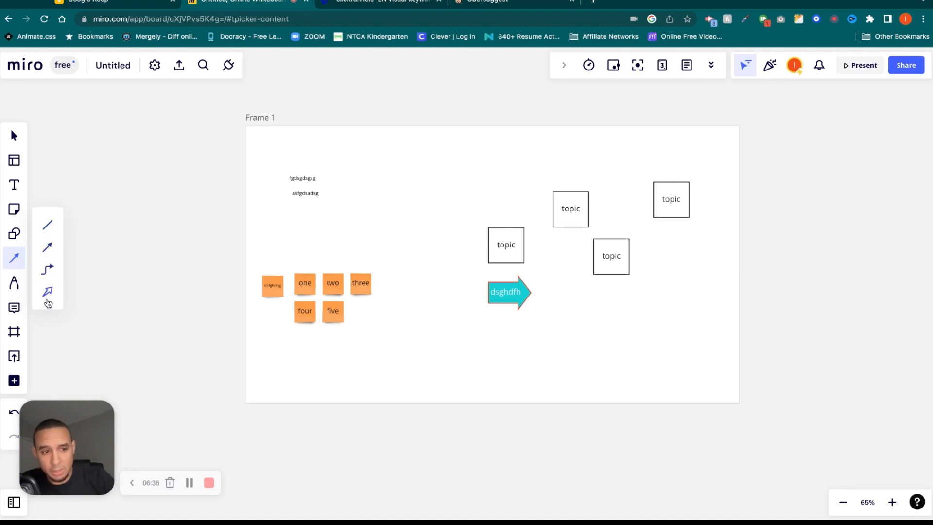
Chain the four topic squares with curved connectors: left→upper, upper→lower, lower→upper-right.
click(47, 229)
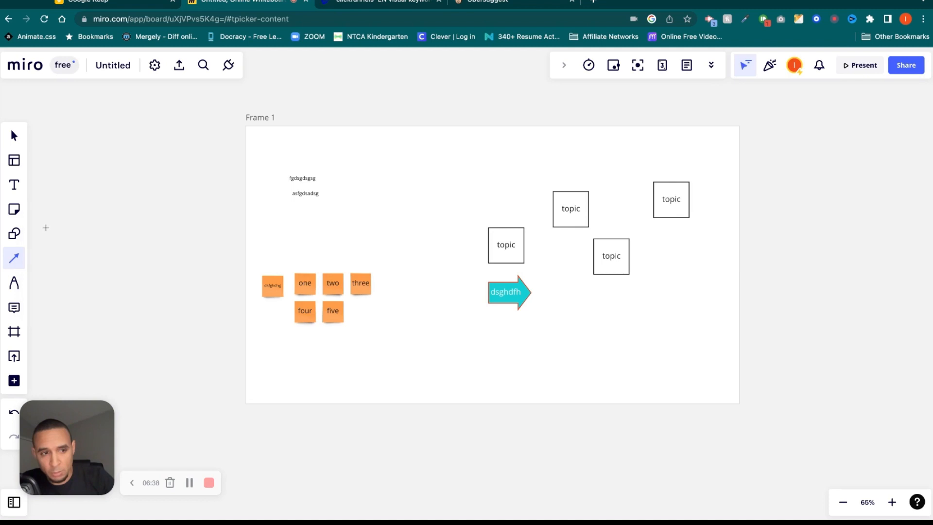
drag(524, 245, 558, 210)
click(597, 214)
click(580, 212)
drag(598, 214, 611, 250)
click(614, 258)
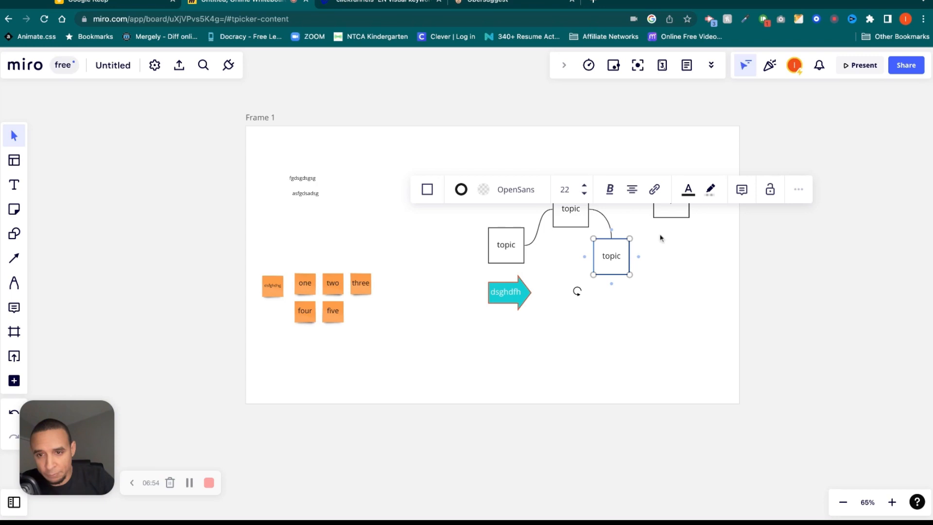
drag(638, 257, 671, 217)
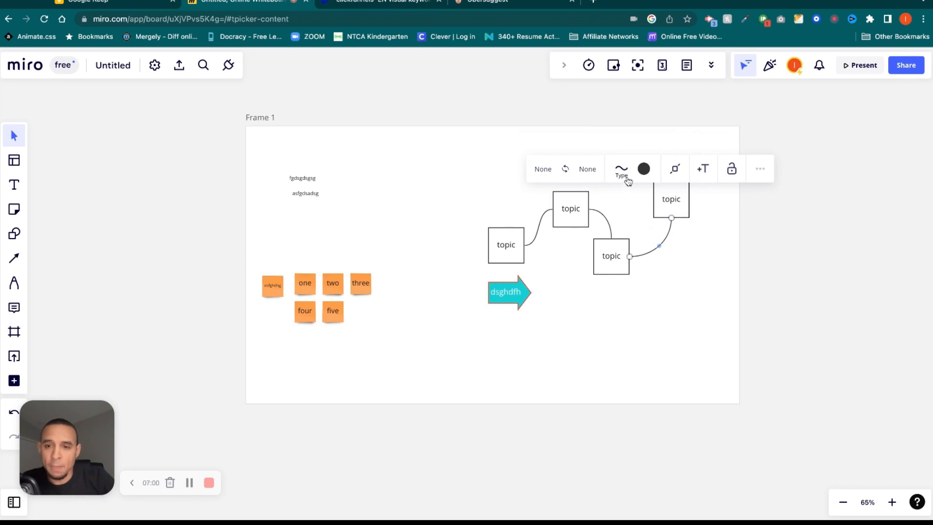
Try elbow and curved line types on the connector, then settle on straight.
click(621, 171)
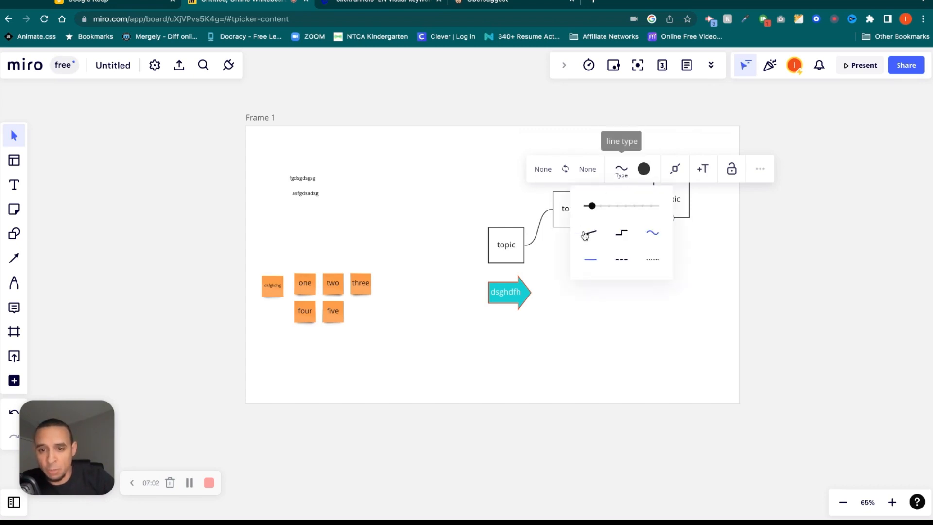
click(622, 234)
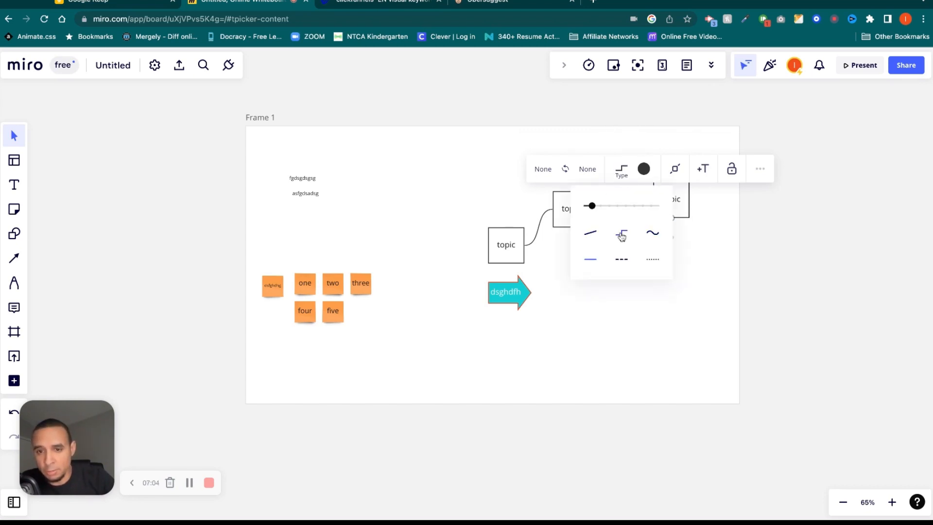
click(623, 171)
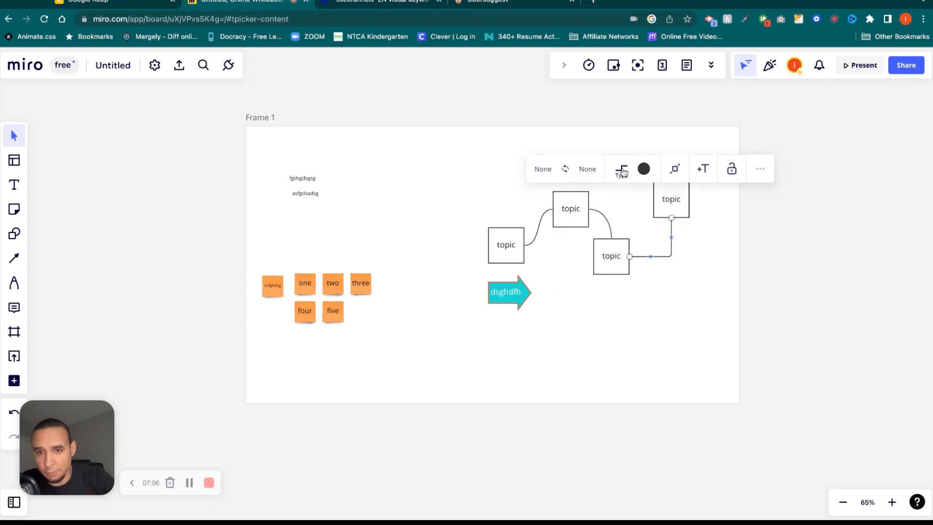
click(624, 172)
click(652, 234)
click(623, 173)
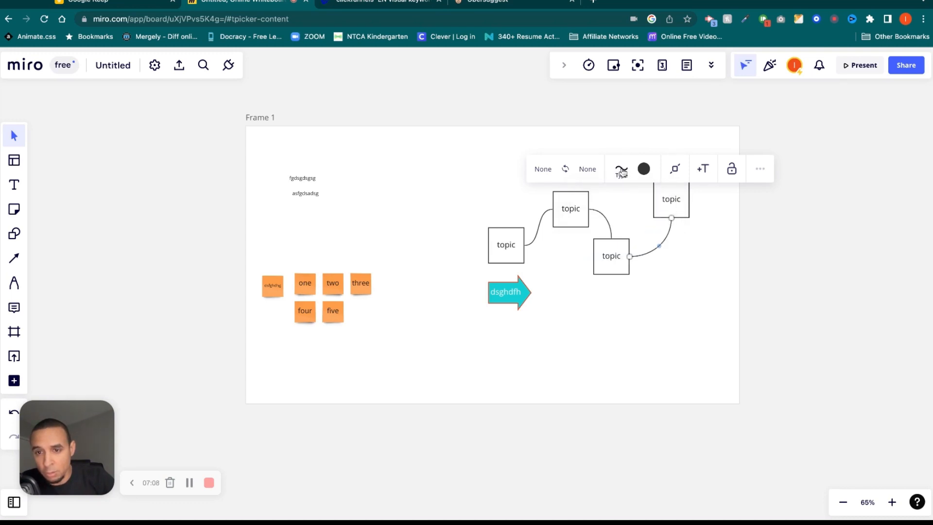
click(627, 173)
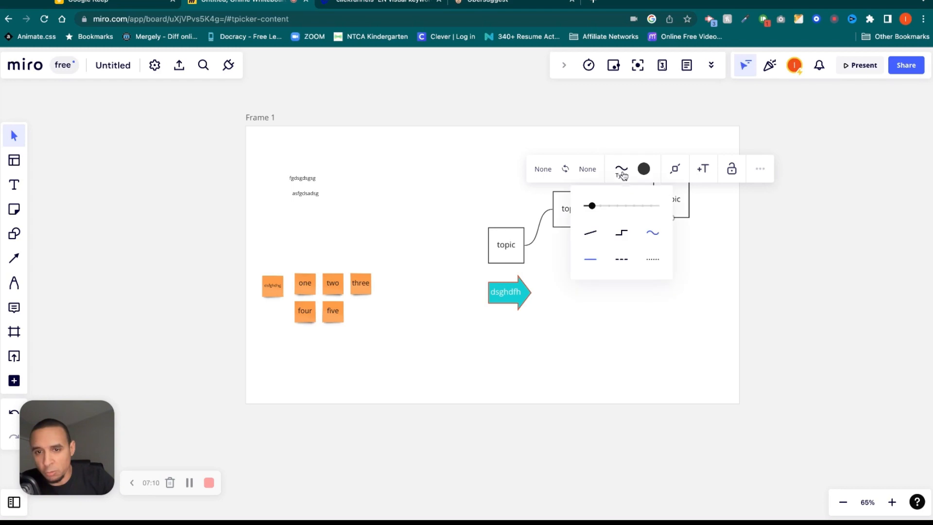
click(596, 234)
click(626, 175)
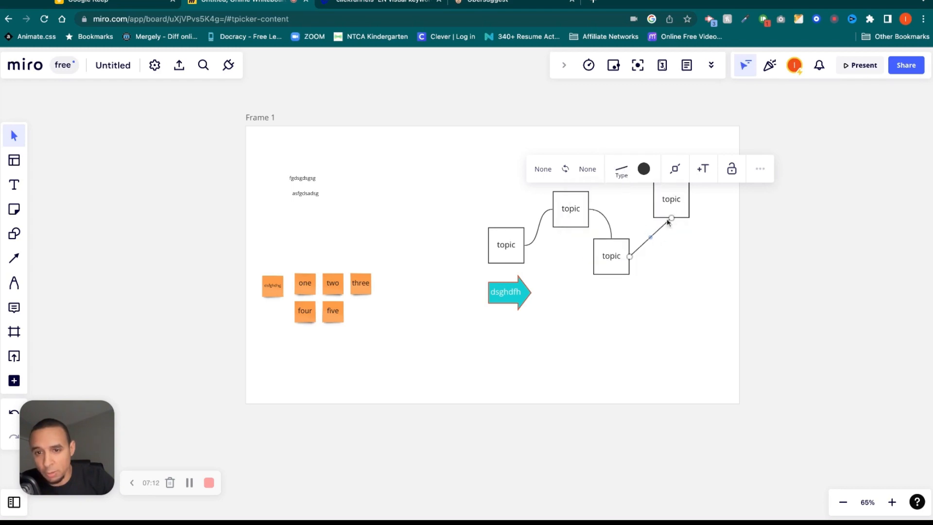
Push the connector's thickness to maximum, then slide it back to thin.
click(620, 174)
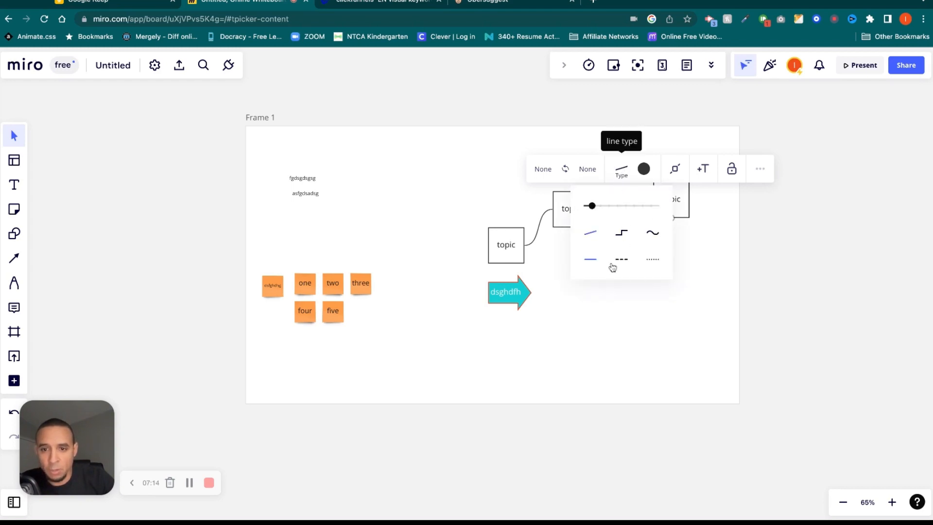
drag(592, 205, 660, 205)
click(690, 251)
click(652, 240)
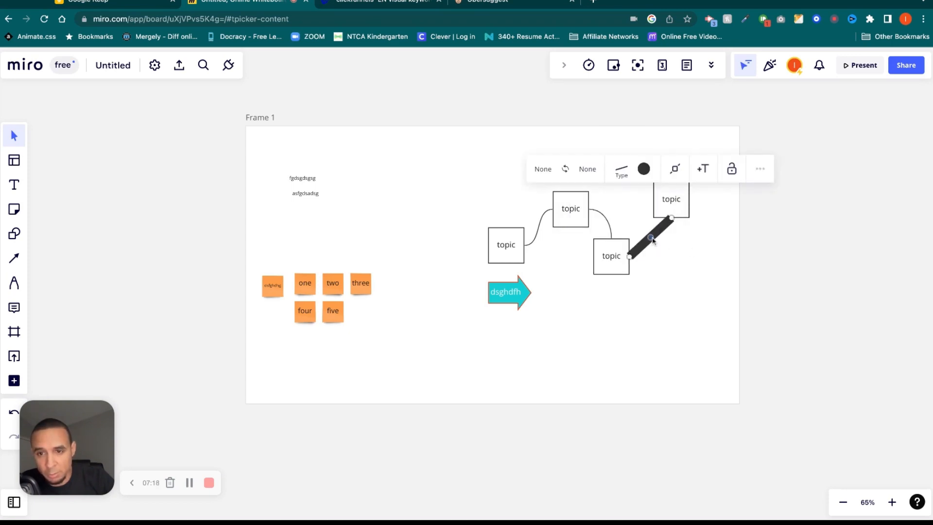
click(621, 170)
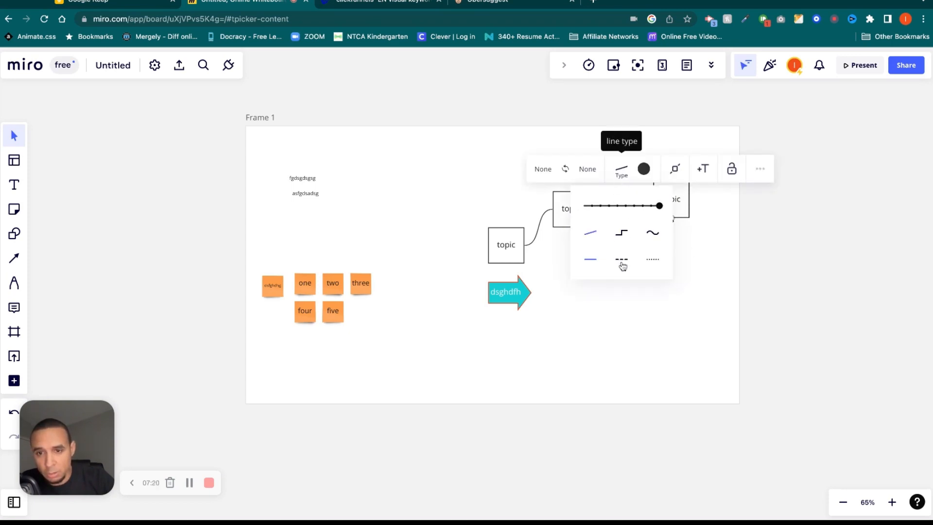
click(695, 269)
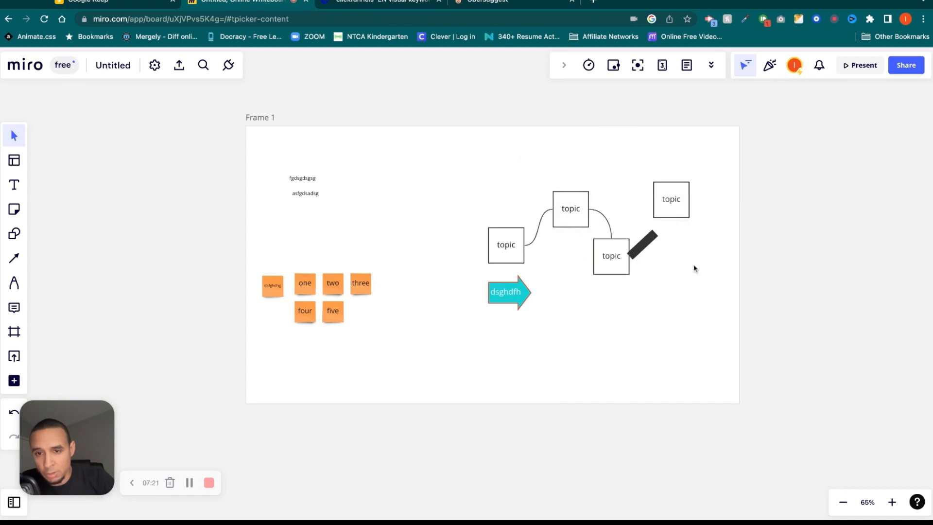
click(649, 240)
click(621, 170)
drag(625, 211, 591, 207)
click(718, 268)
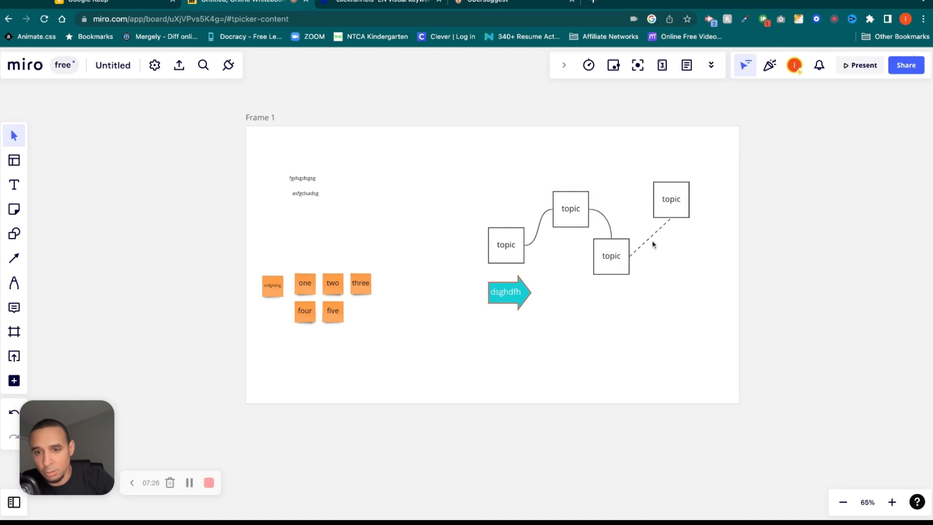
Change the connector's line pattern and clear the selection.
click(653, 239)
click(621, 170)
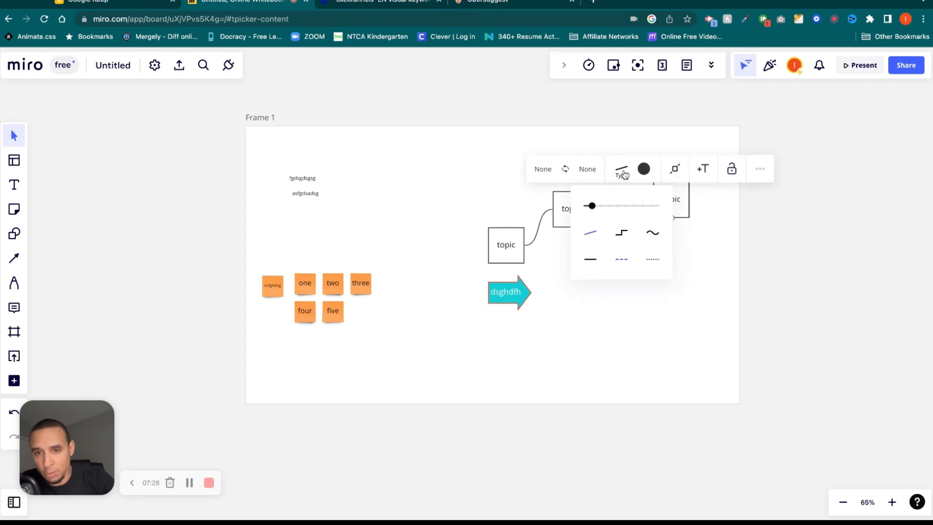
click(655, 262)
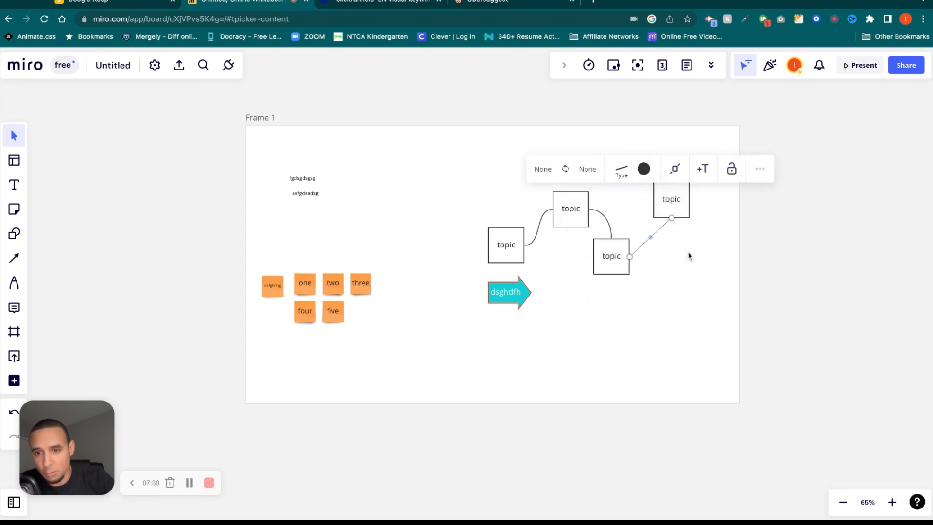
click(690, 254)
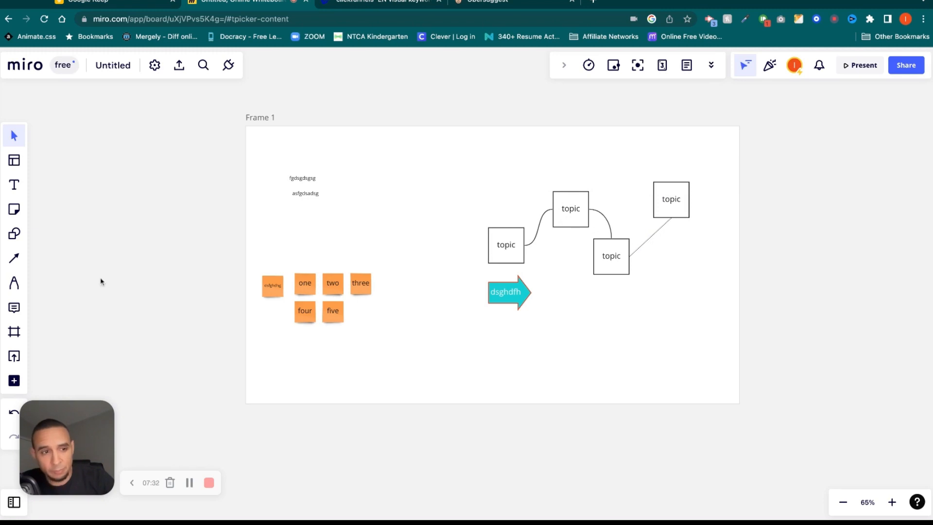
click(13, 282)
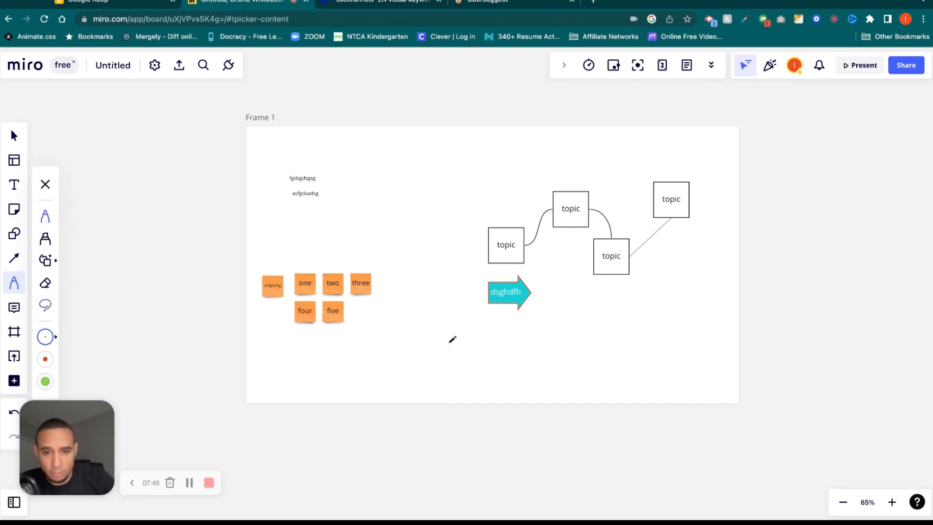
mouse_move(452, 340)
mouse_down()
mouse_move(454, 362)
mouse_move(466, 349)
mouse_up()
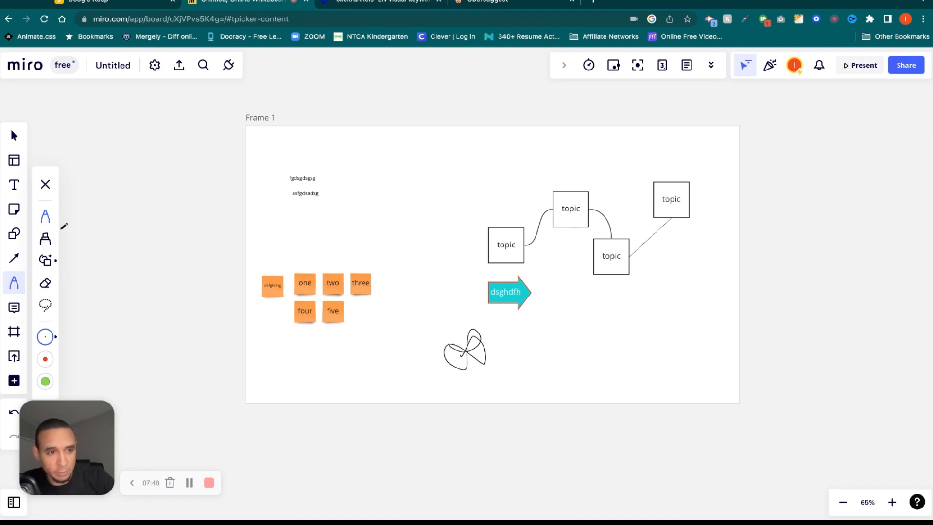
click(46, 239)
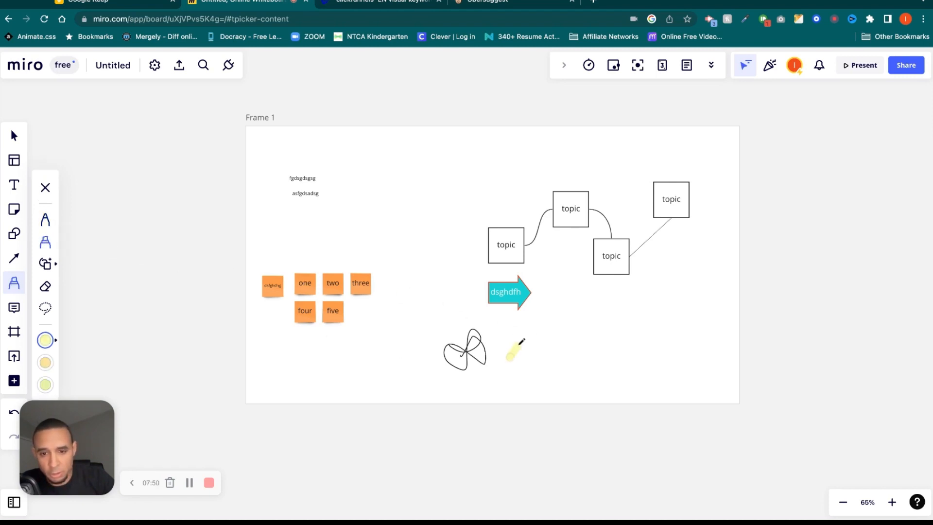
drag(484, 245, 519, 246)
drag(553, 209, 593, 210)
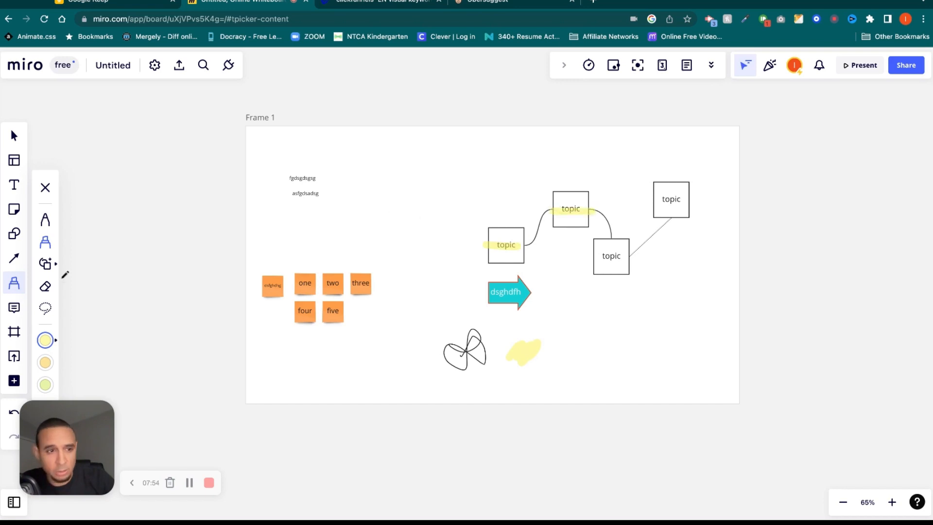
click(45, 287)
drag(444, 346, 536, 346)
drag(513, 246, 503, 241)
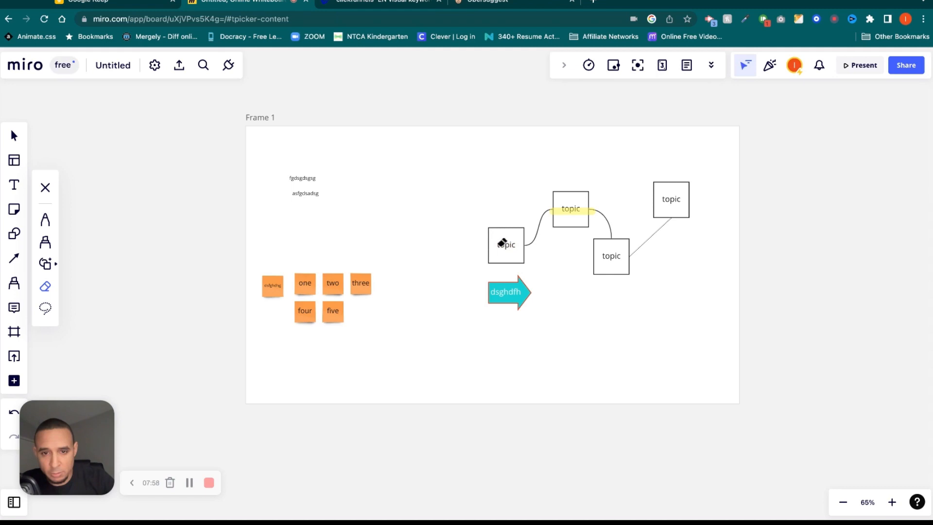
drag(573, 208, 566, 214)
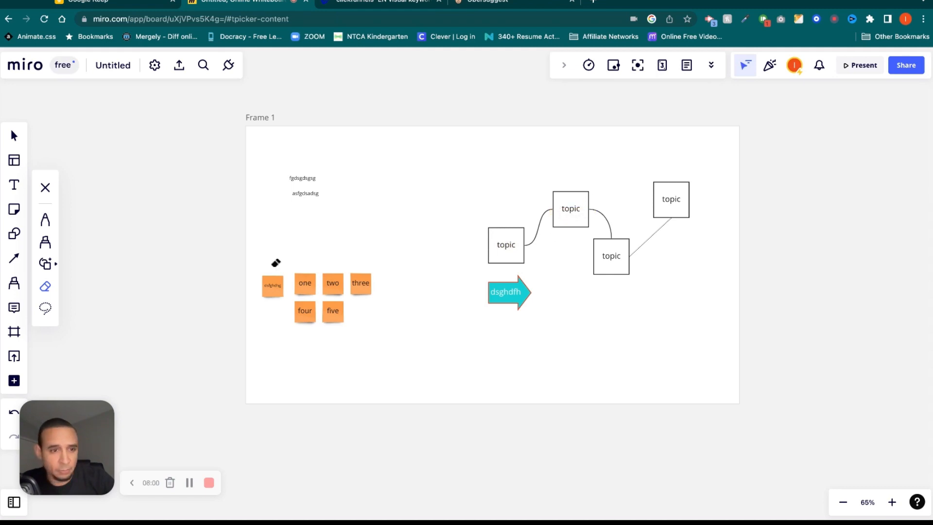
click(45, 308)
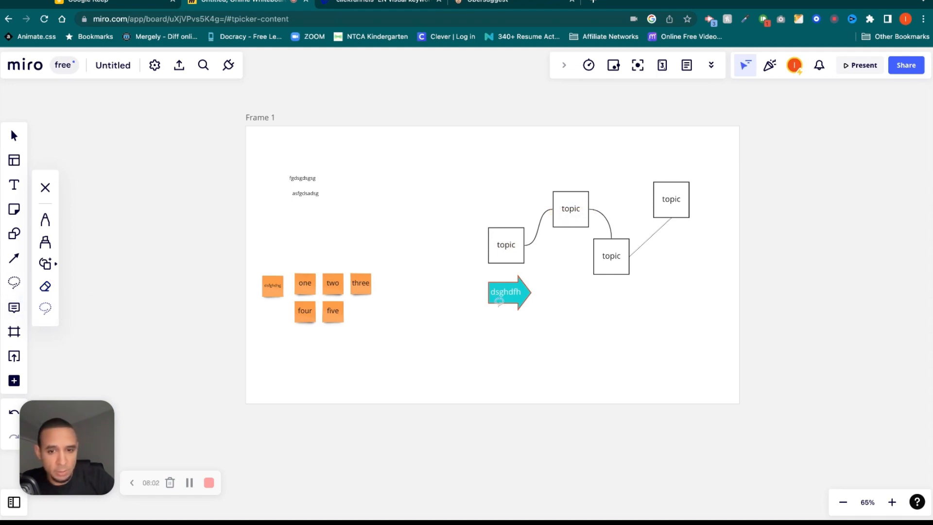
drag(554, 341, 581, 339)
mouse_move(502, 218)
mouse_down()
mouse_move(528, 247)
mouse_move(499, 217)
mouse_up()
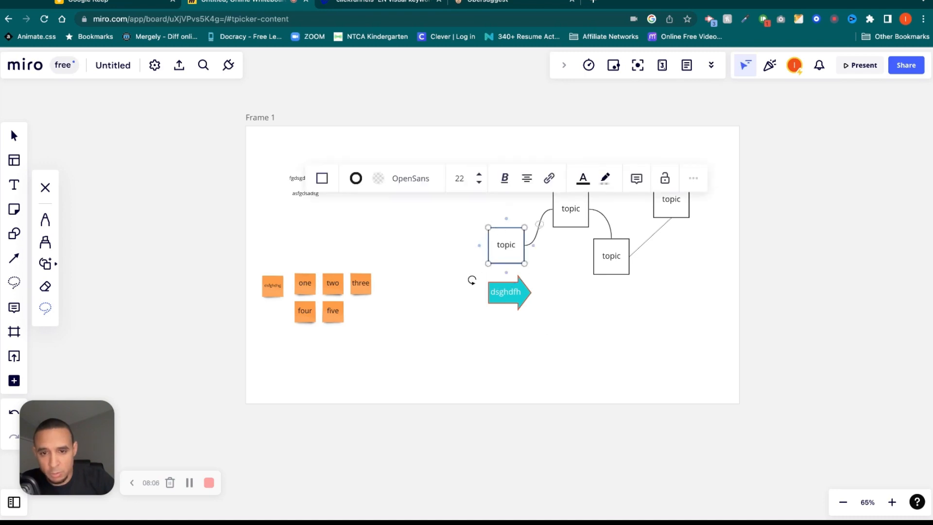
mouse_move(472, 280)
mouse_down()
mouse_move(534, 315)
mouse_move(472, 327)
mouse_up()
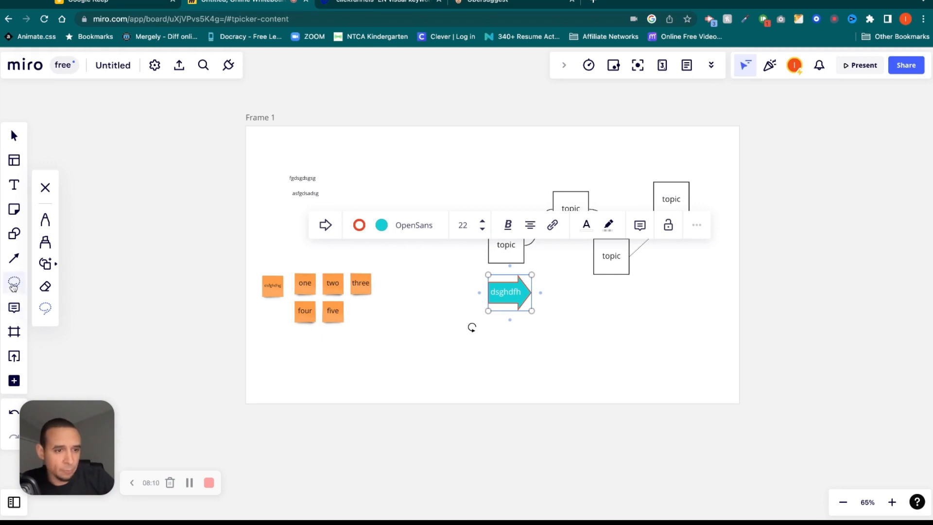
Pin the comment 'this is trash' to the left topic box and reply 'scgsdfgds'.
click(14, 309)
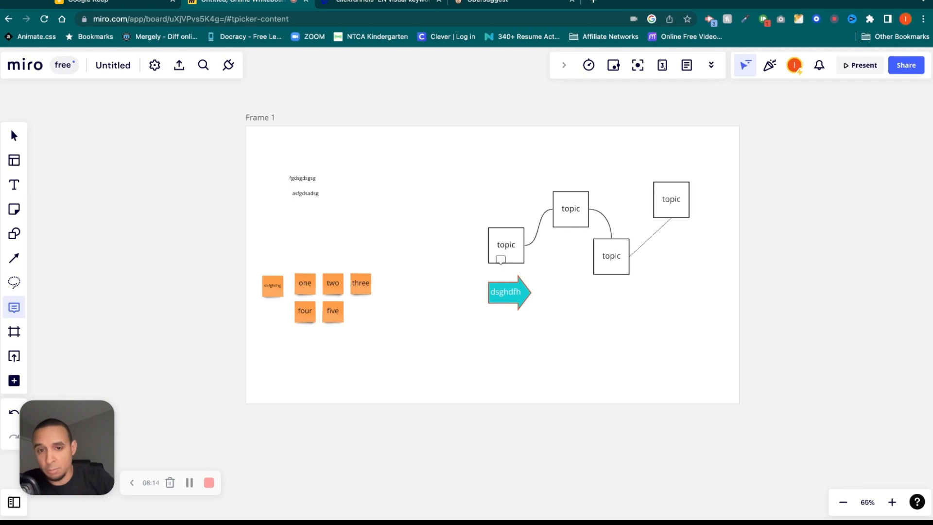
click(496, 233)
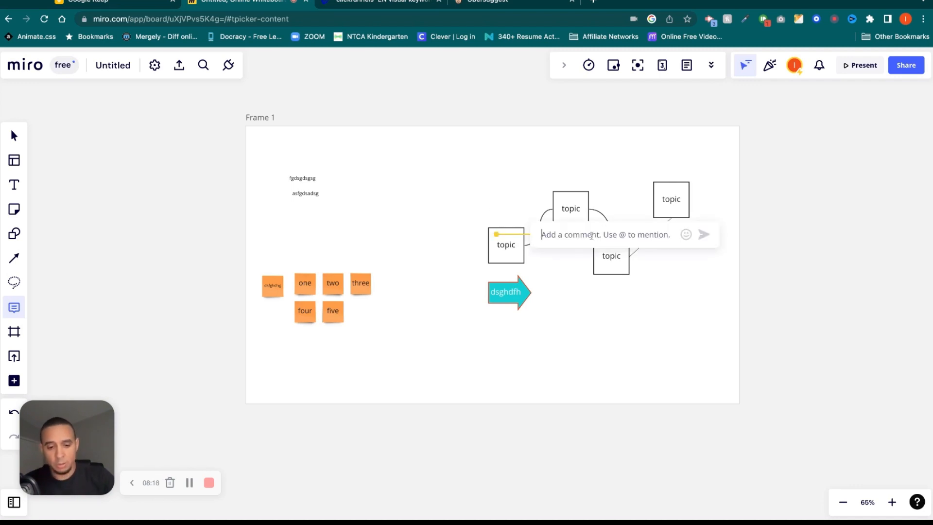
text(this is trash)
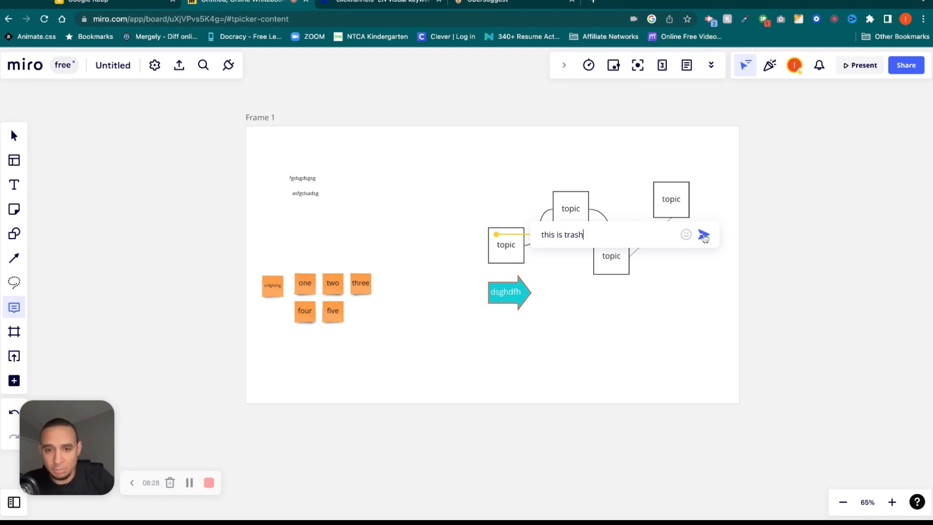
click(704, 235)
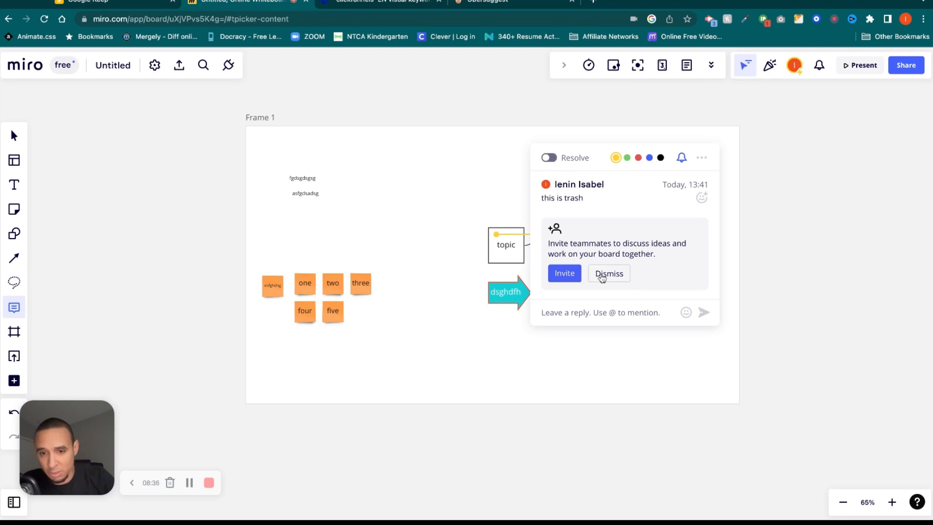
text(scgsdfgds)
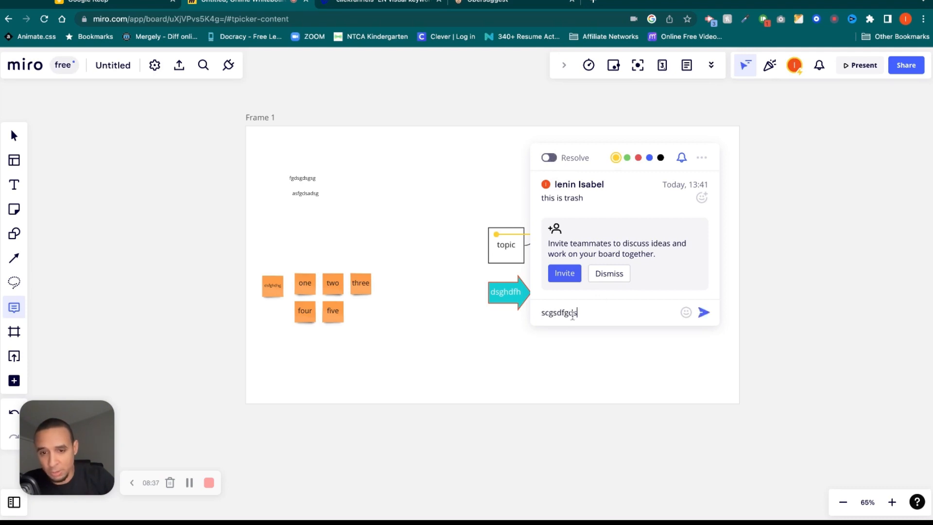
click(704, 314)
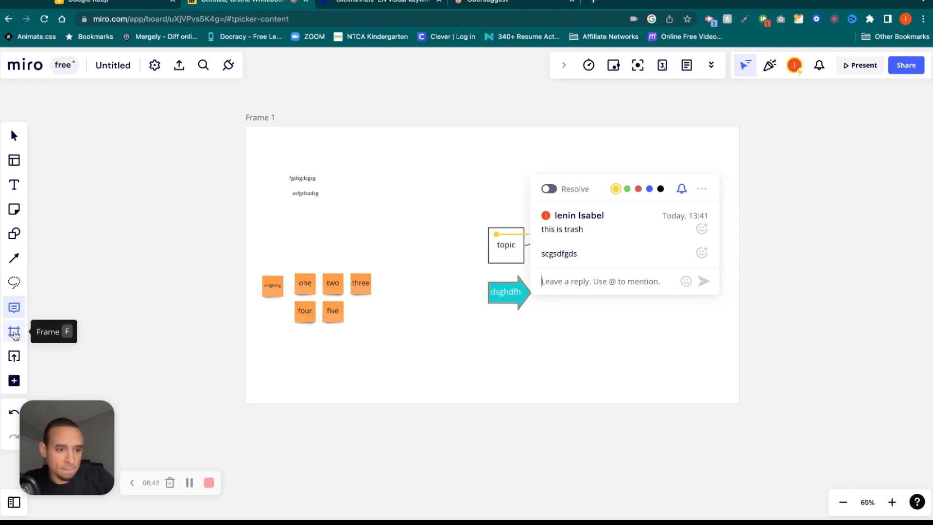
Try Upload via url from the upload menu, then cancel it.
click(14, 357)
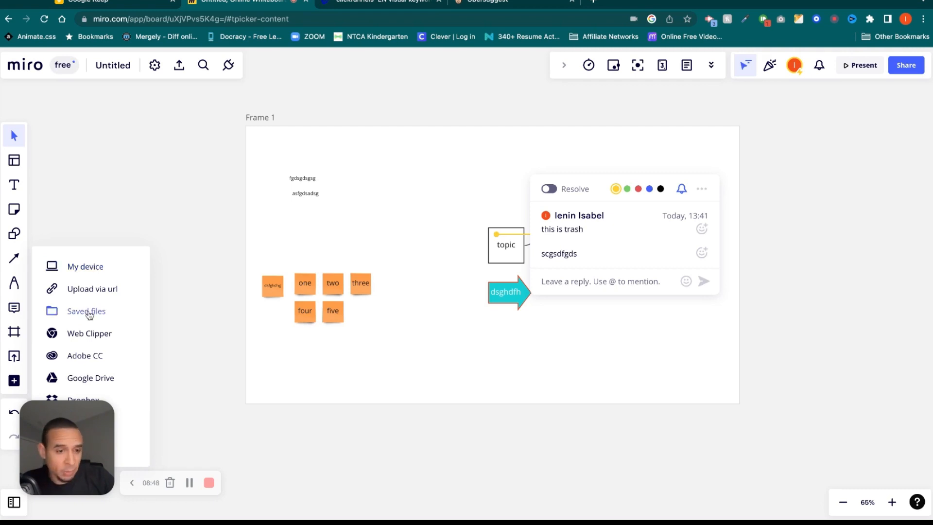
click(111, 293)
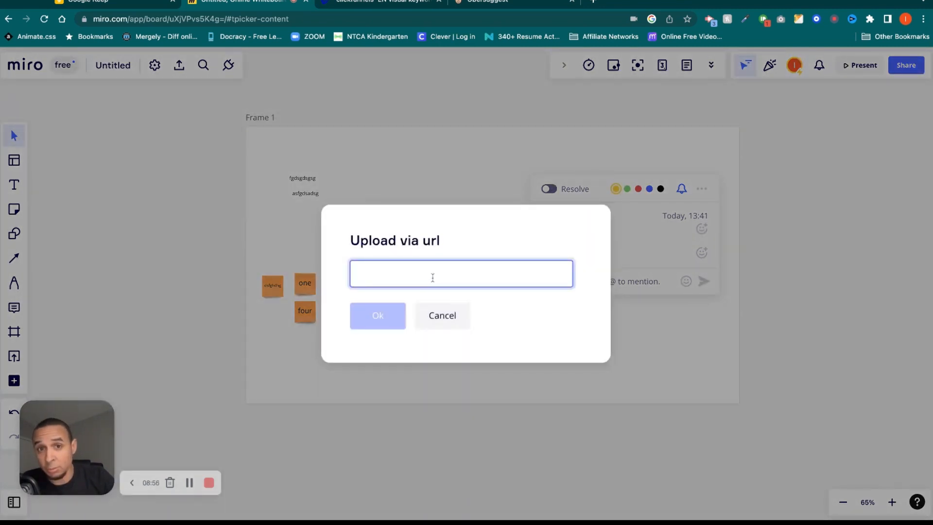
click(441, 325)
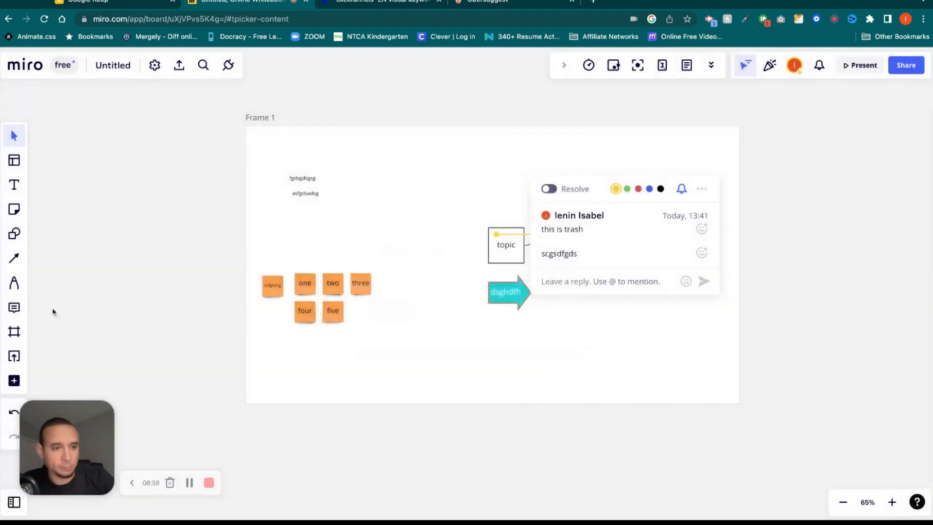
click(15, 358)
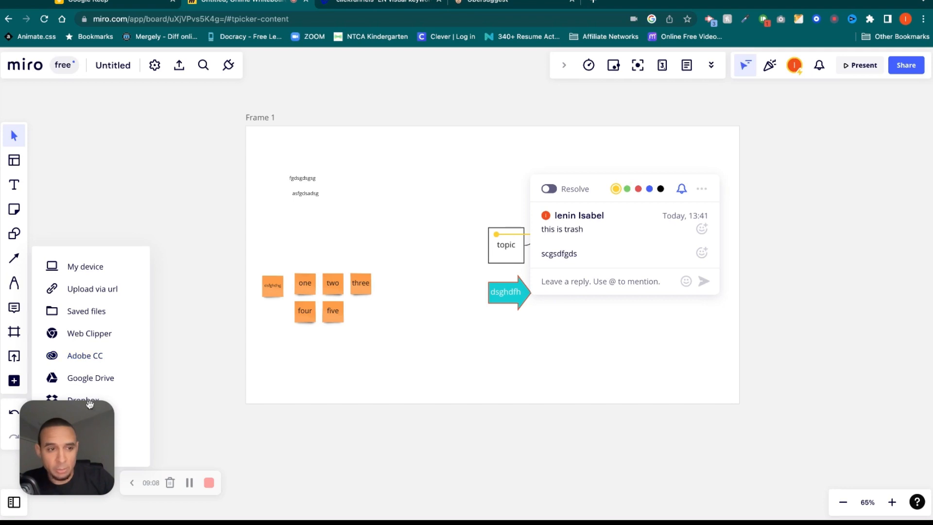
Close the comment thread and bring up the board's export options.
drag(67, 452, 196, 458)
click(14, 356)
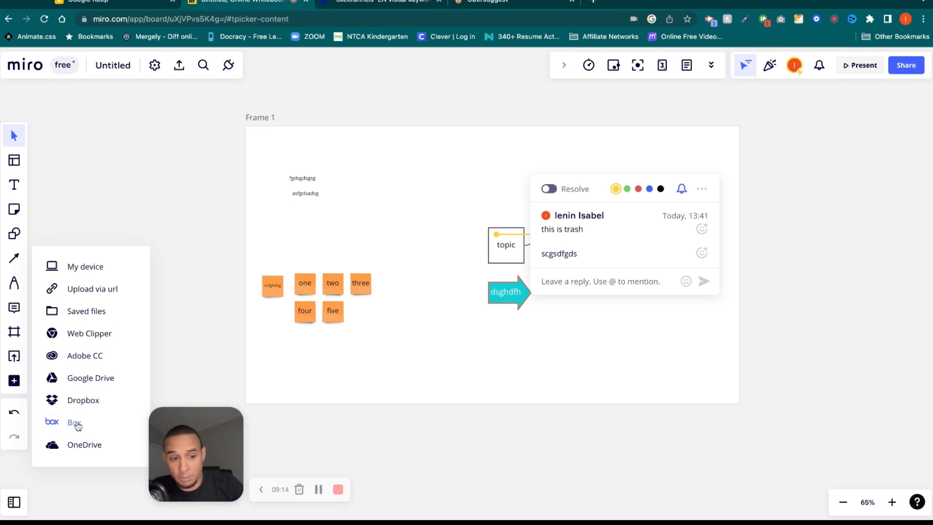
click(191, 343)
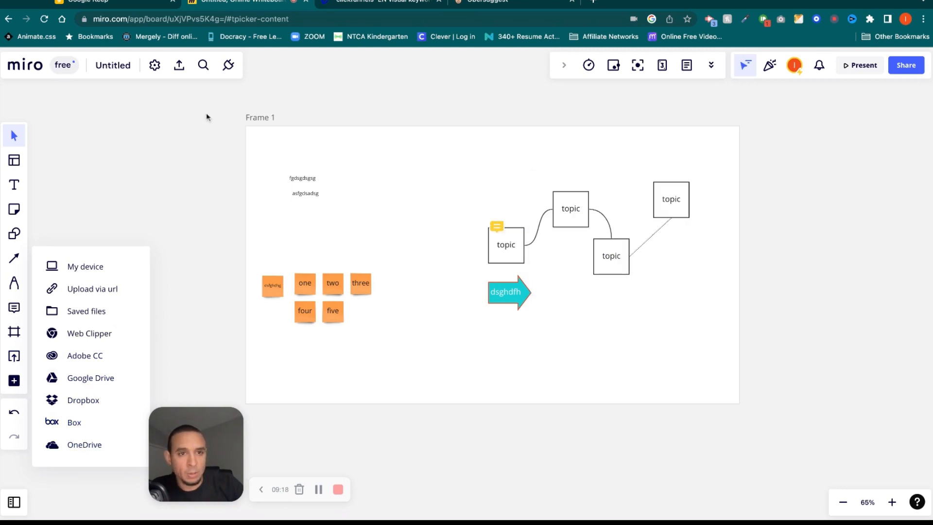
click(179, 65)
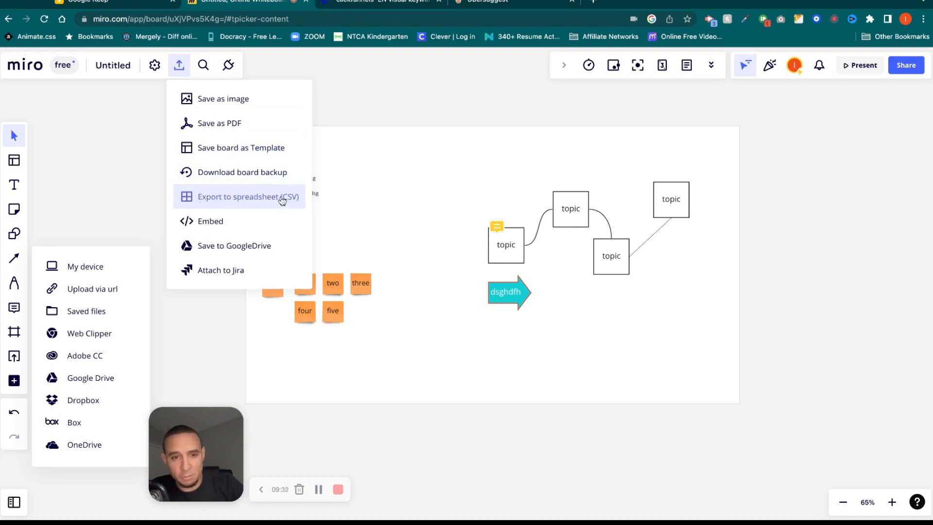
In Embed settings, frame the start area around the sticky notes, try Presentation, then close.
click(210, 223)
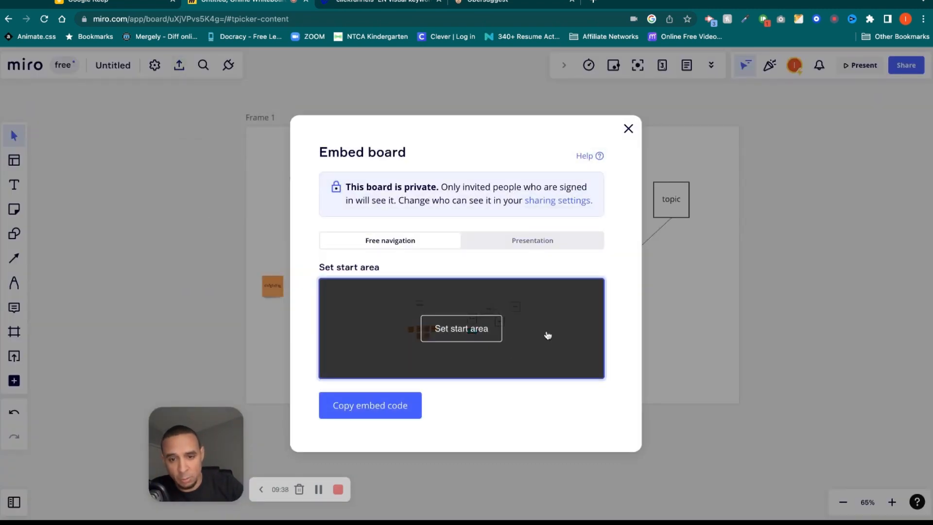
click(457, 327)
drag(393, 238, 298, 210)
drag(71, 111, 126, 111)
mouse_move(48, 62)
mouse_down()
mouse_move(236, 149)
mouse_move(309, 228)
mouse_move(255, 248)
mouse_up()
drag(800, 442, 386, 349)
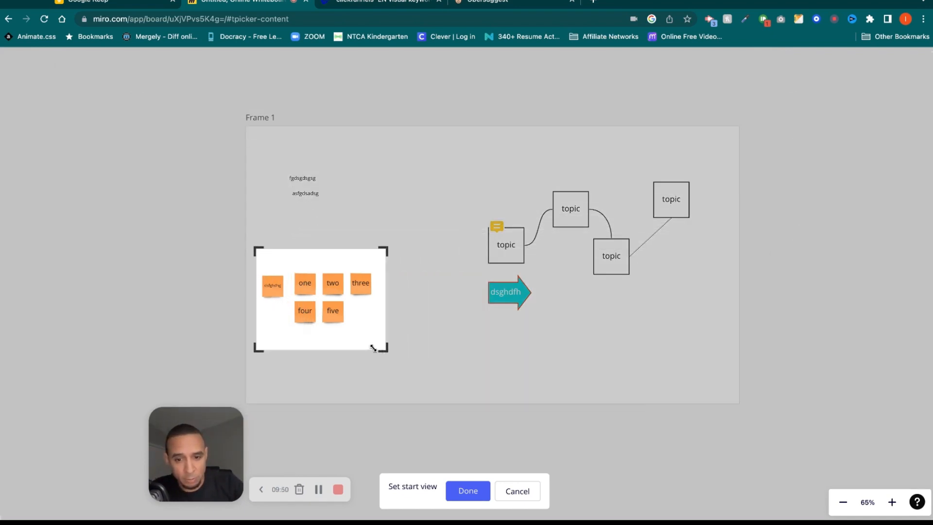
click(467, 491)
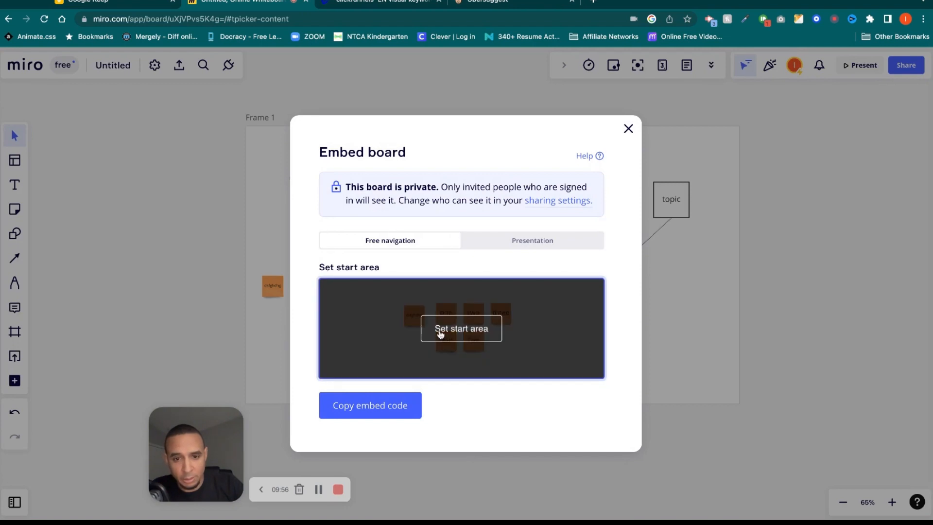
click(506, 246)
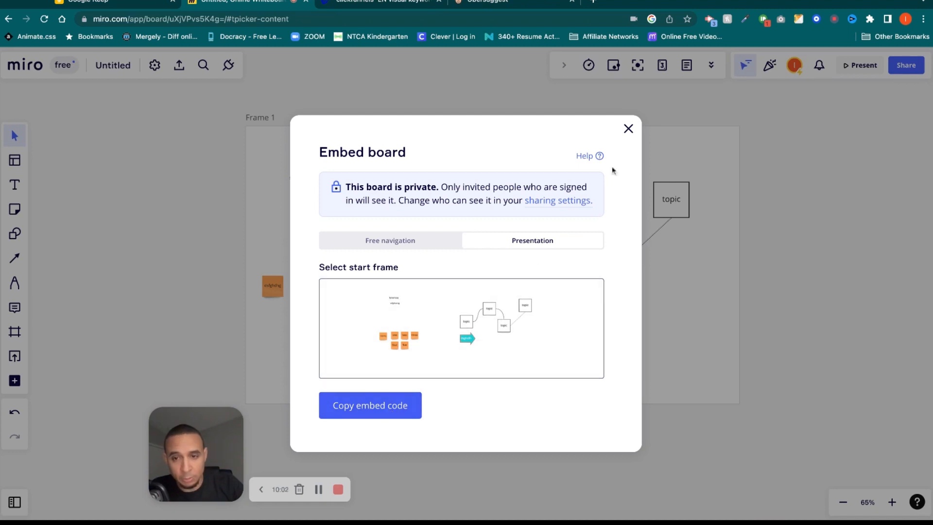
click(629, 129)
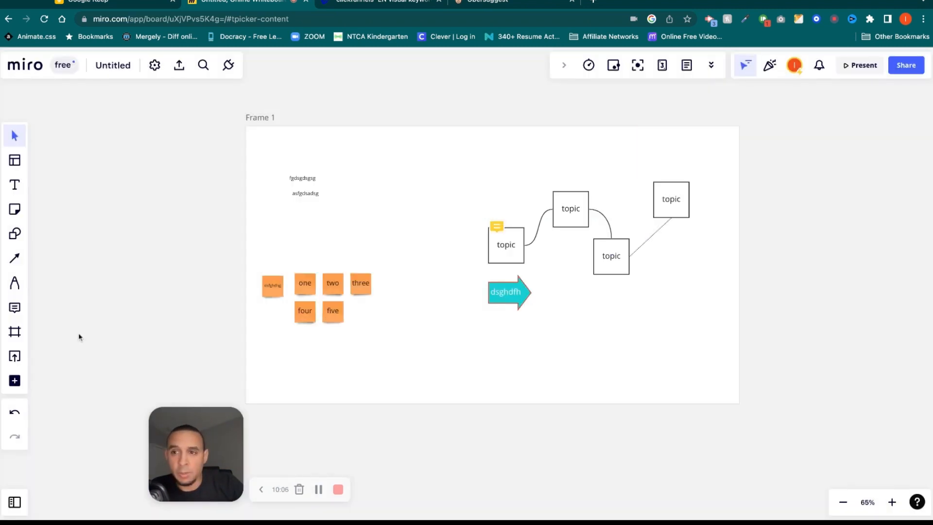
Add 16:9 Frame 2 and Frame 3 beside Frame 1, then select Frame 2.
click(14, 331)
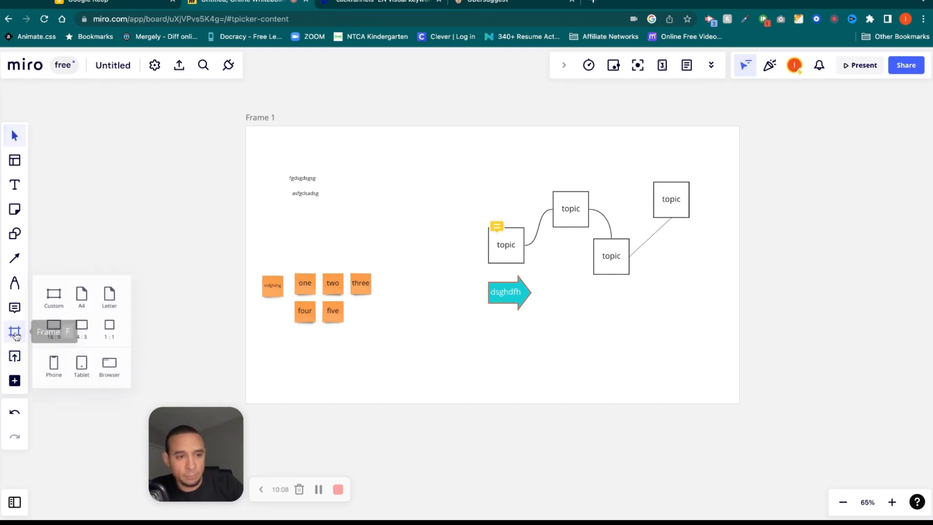
click(54, 325)
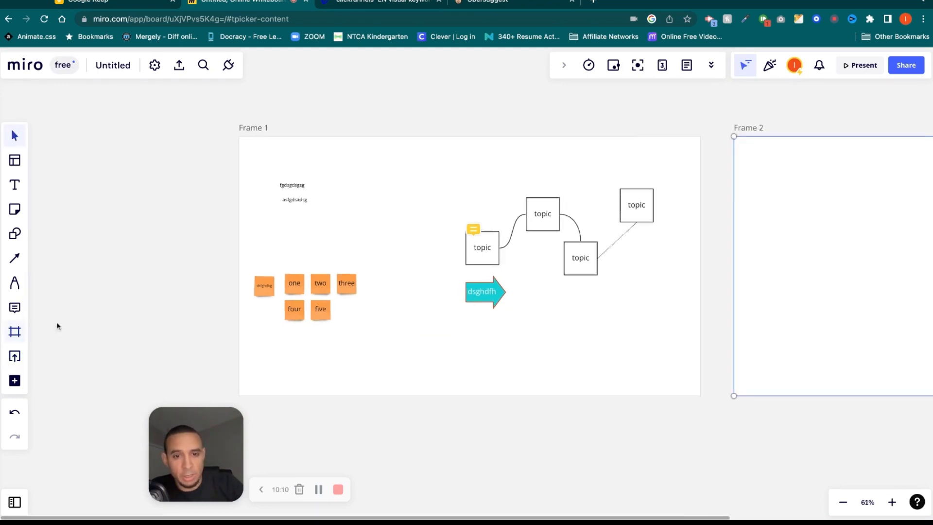
click(15, 331)
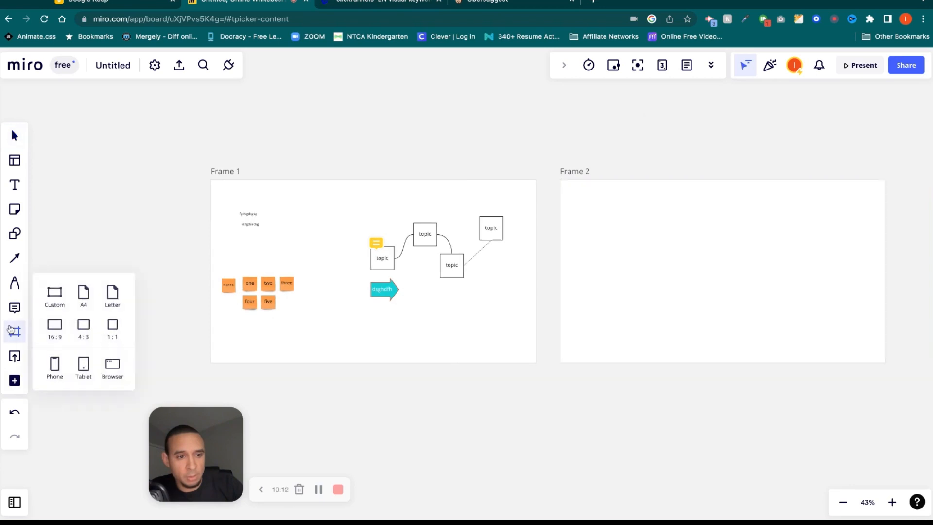
click(57, 333)
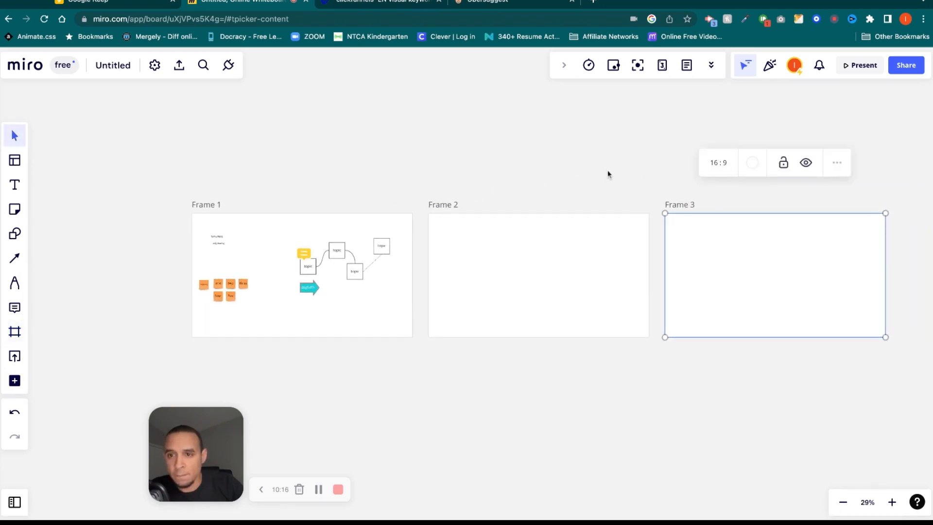
click(503, 204)
click(443, 210)
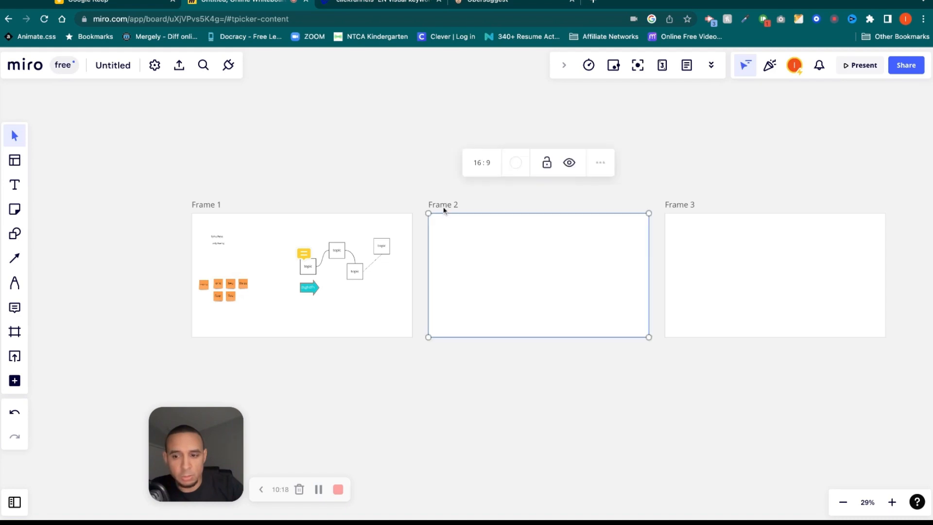
Show the All frames list and open Embed settings in Presentation mode.
click(15, 501)
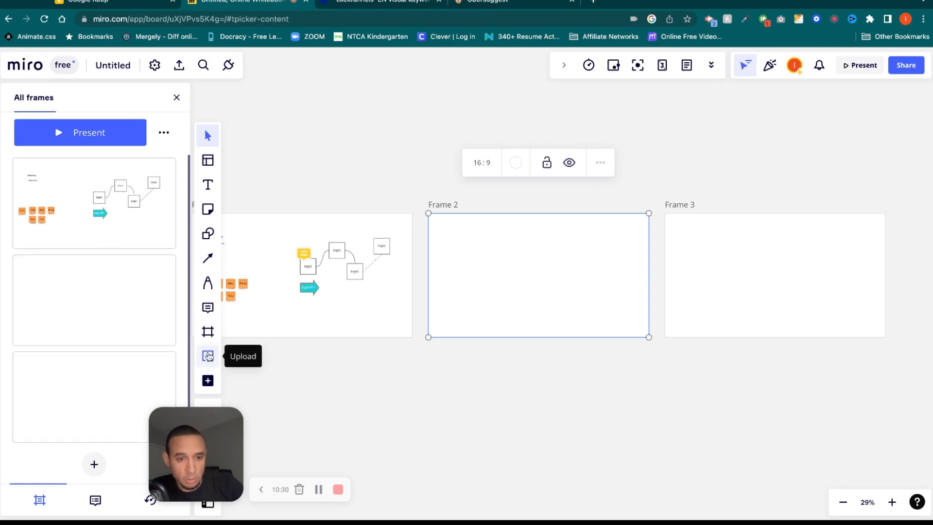
click(179, 65)
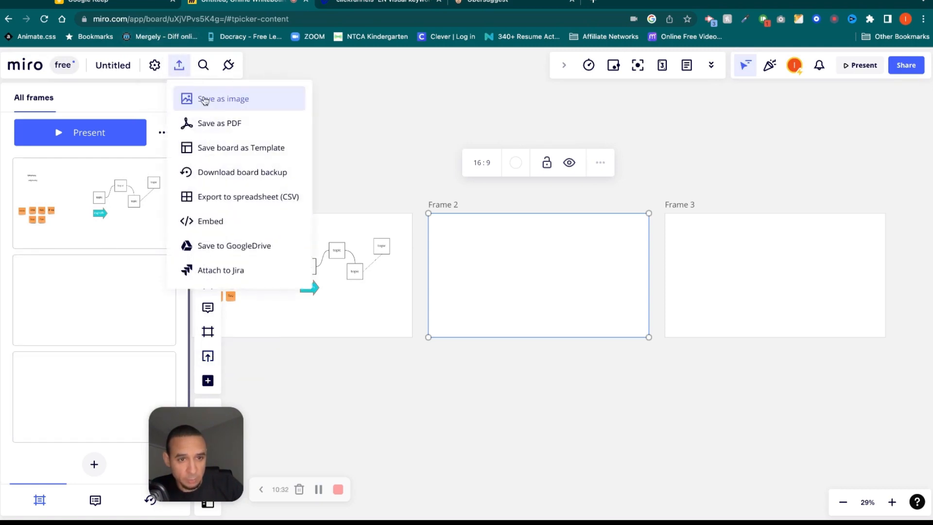
click(233, 228)
click(515, 243)
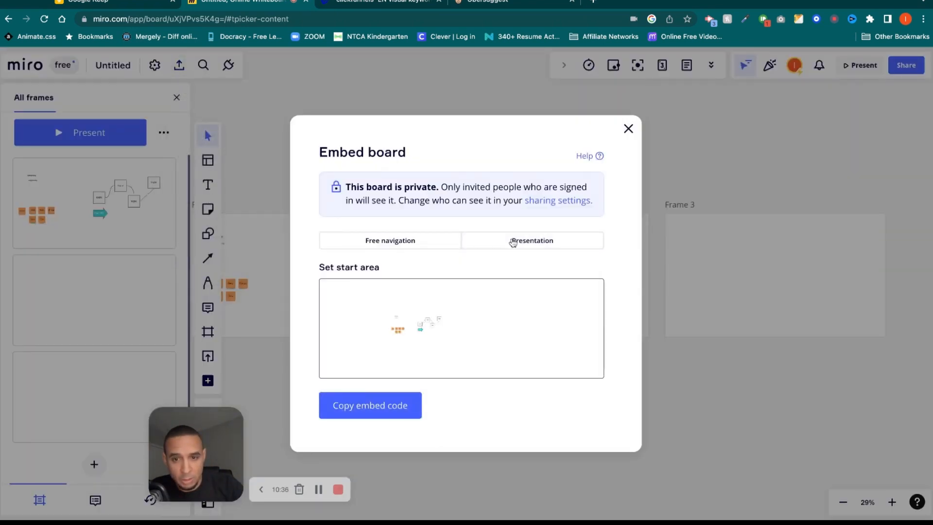
Switch the embed start frame to Frame 2, Frame 3, back to Frame 1, then close.
click(478, 332)
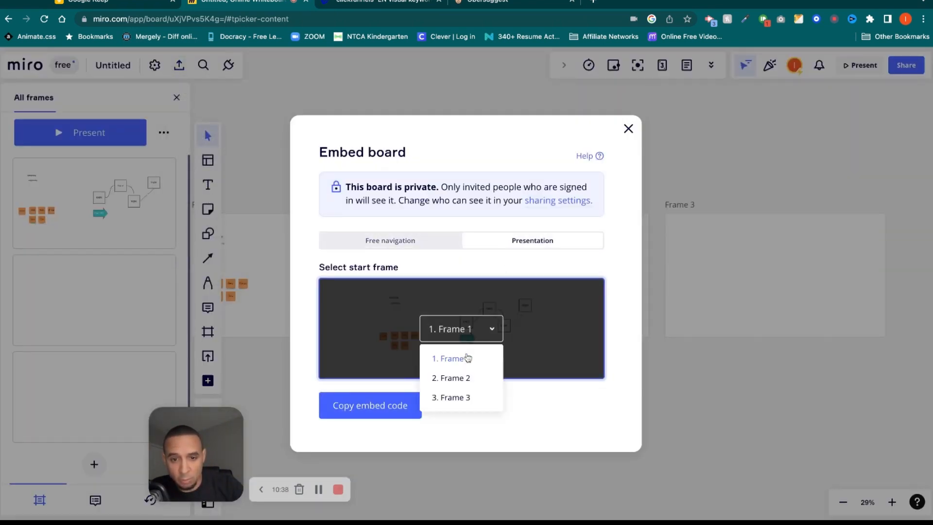
click(471, 380)
click(479, 331)
click(474, 395)
click(469, 337)
click(463, 361)
click(628, 128)
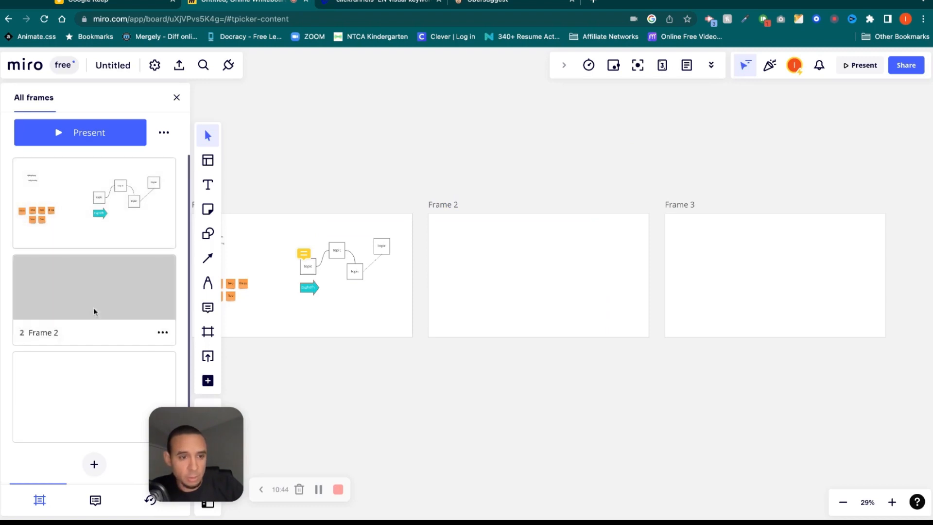
Hide and unhide Frame 2, then add a new Frame 4 below it.
click(165, 333)
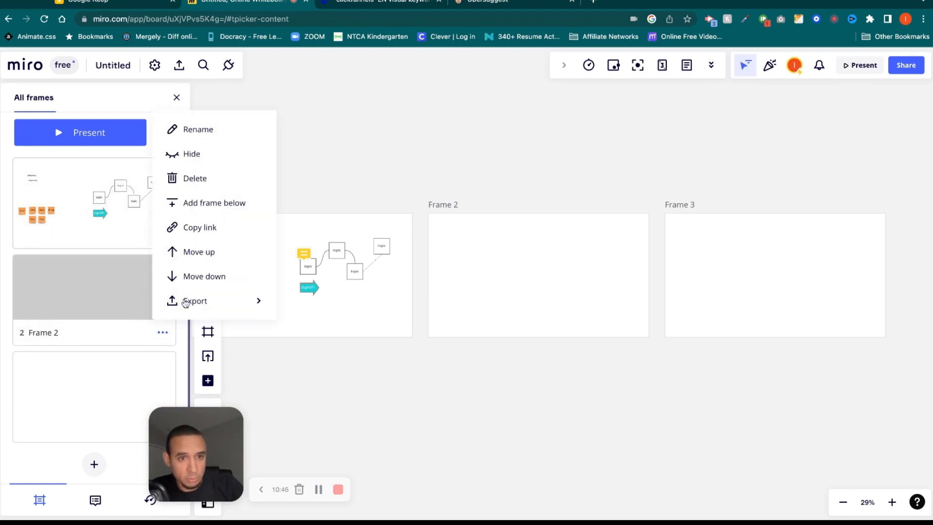
click(195, 152)
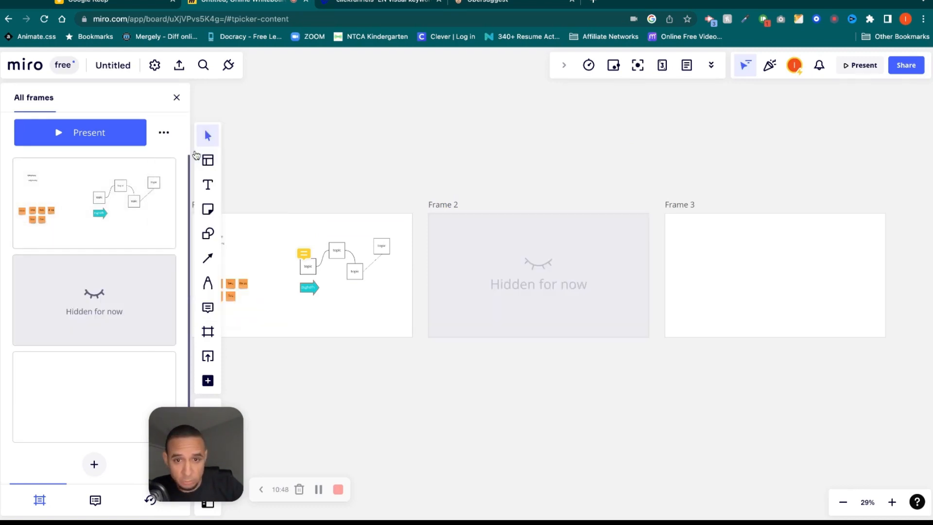
click(155, 317)
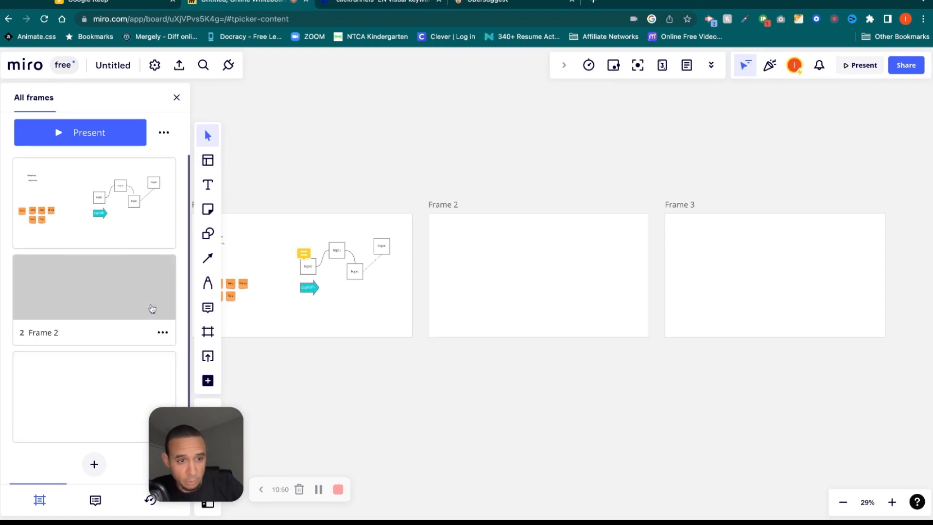
click(162, 333)
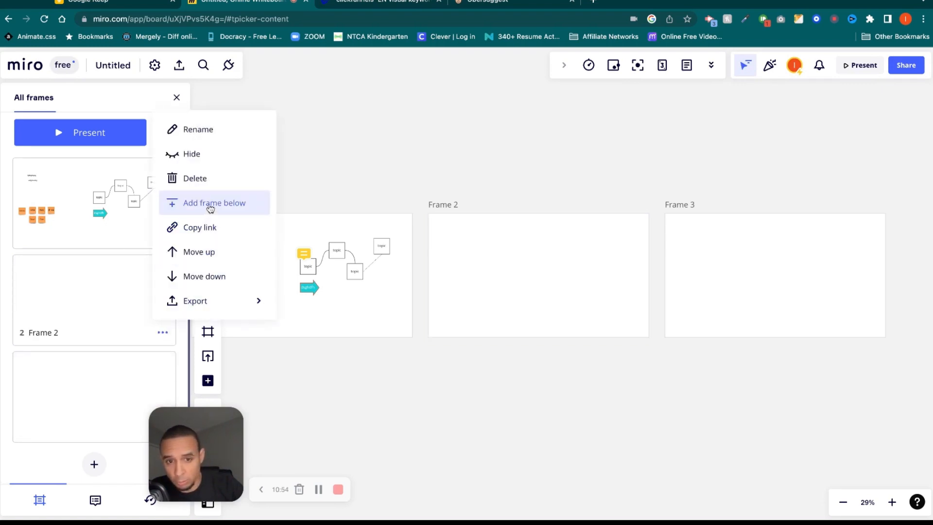
click(211, 205)
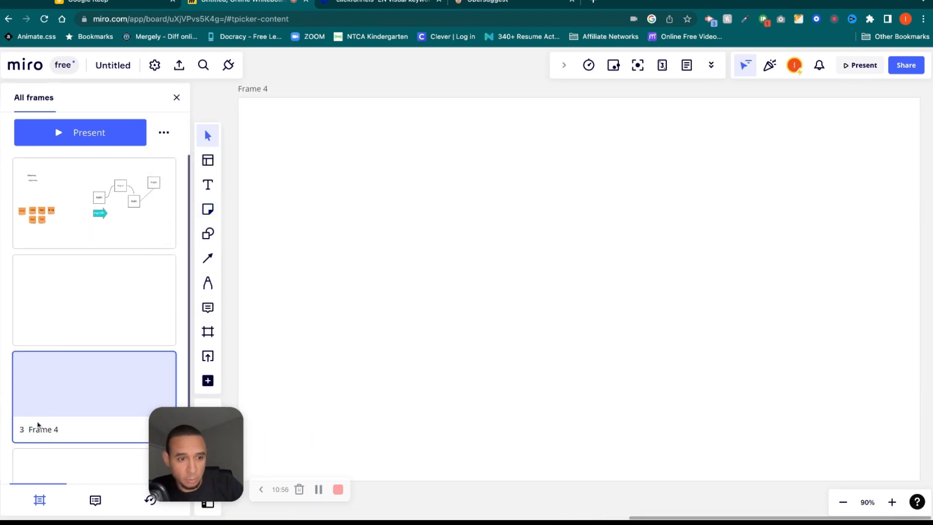
Bring Frame 1's content into view, close the frames sidebar, and open board details.
click(47, 300)
click(62, 217)
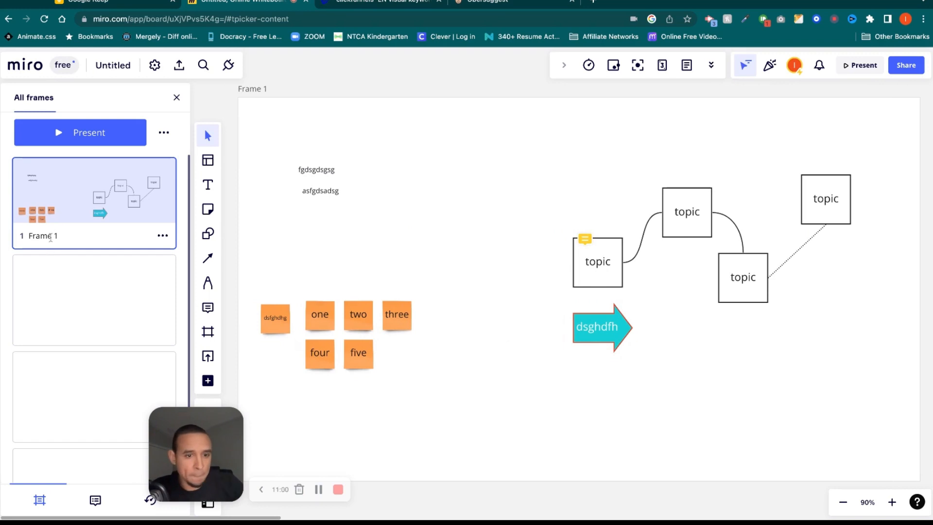
click(177, 100)
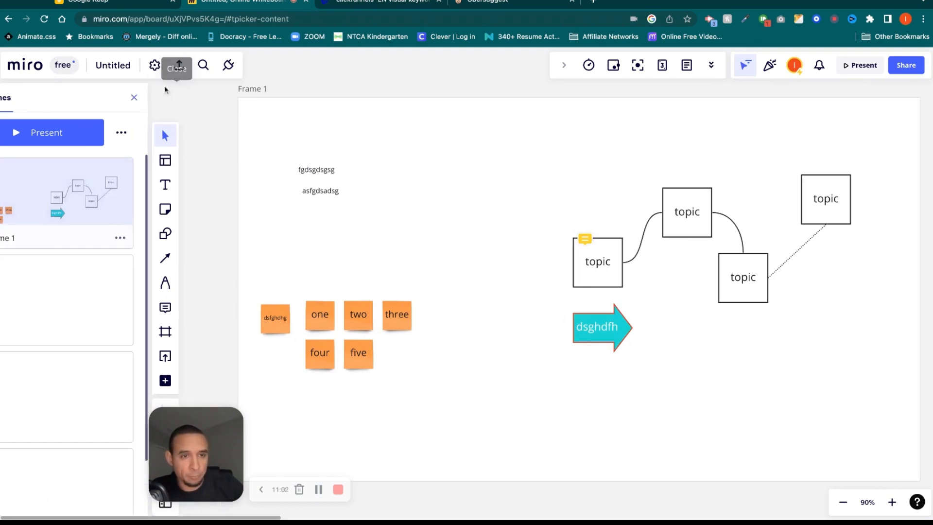
click(155, 66)
Replace the board title Untitled with 'test' in the board details.
click(122, 67)
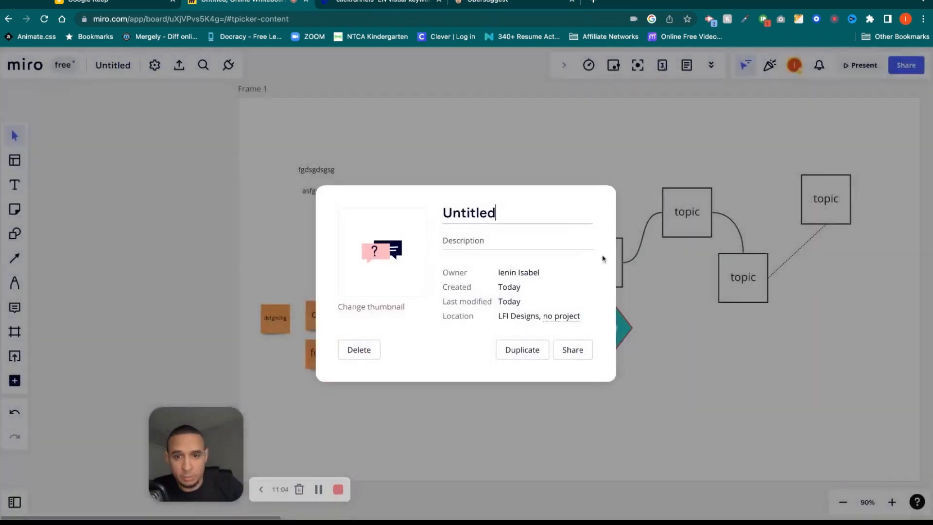
drag(510, 216, 433, 215)
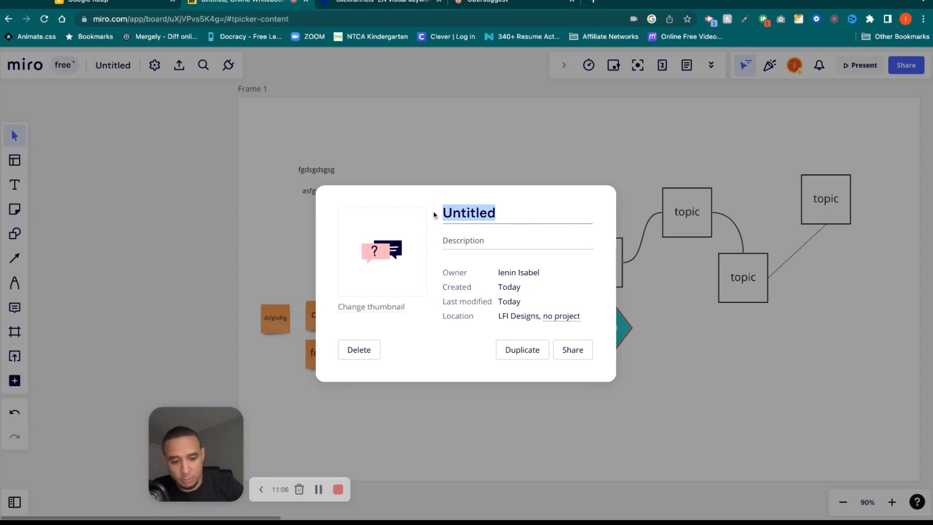
text(test)
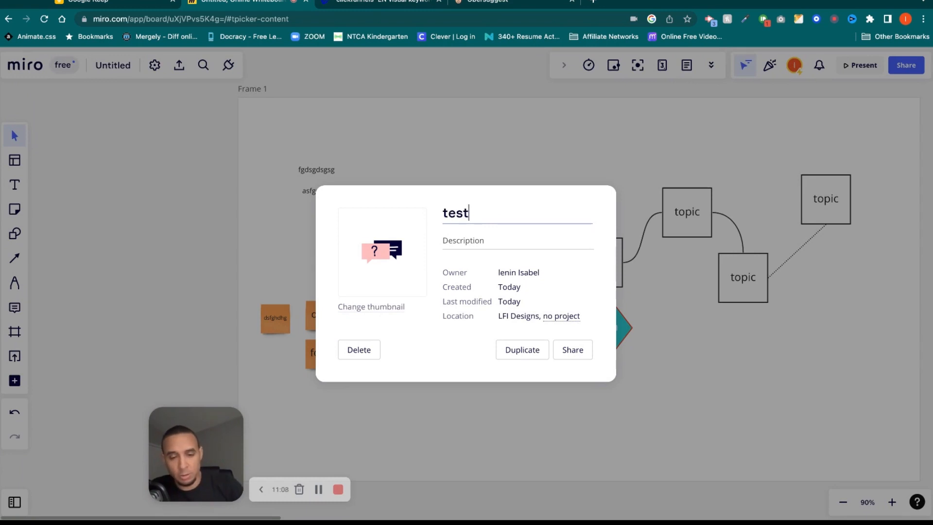
click(440, 241)
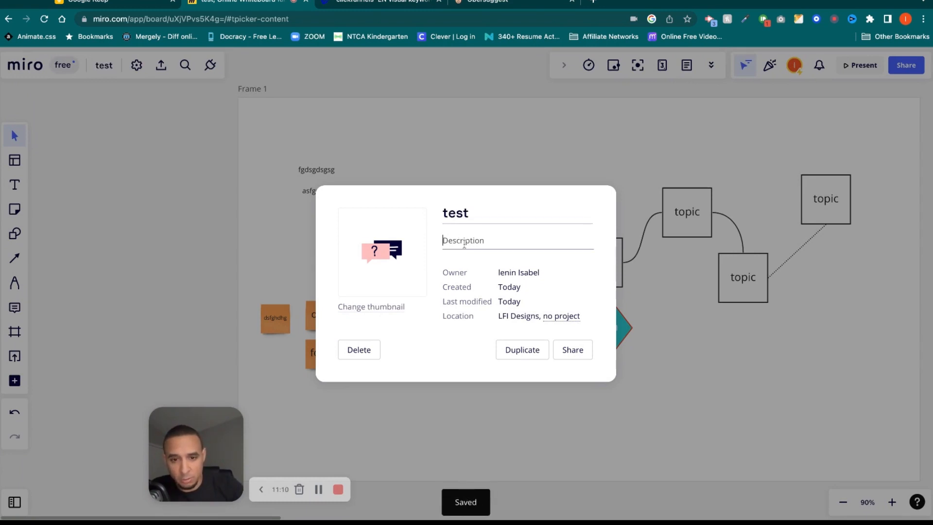
Open and close the Share options, then bring up the board settings menu.
click(572, 350)
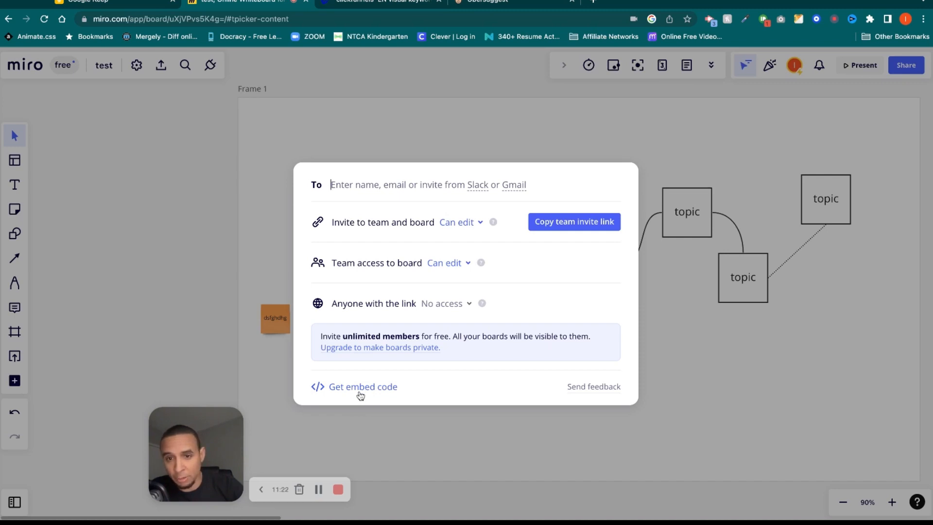
click(732, 416)
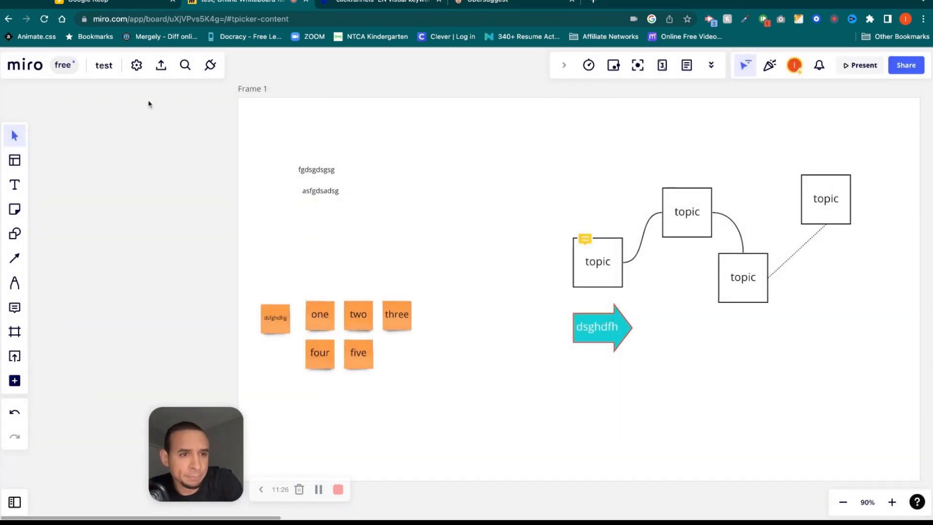
click(136, 66)
mouse_move(161, 101)
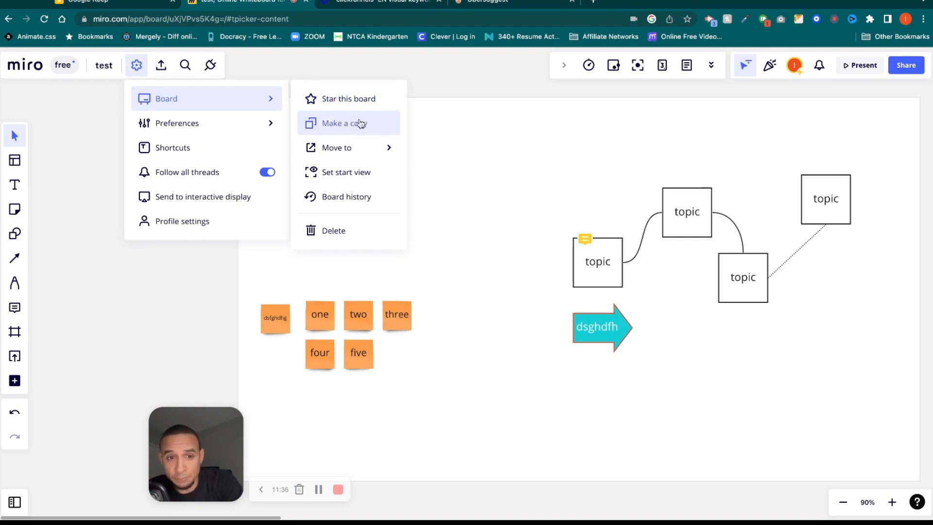
mouse_move(358, 148)
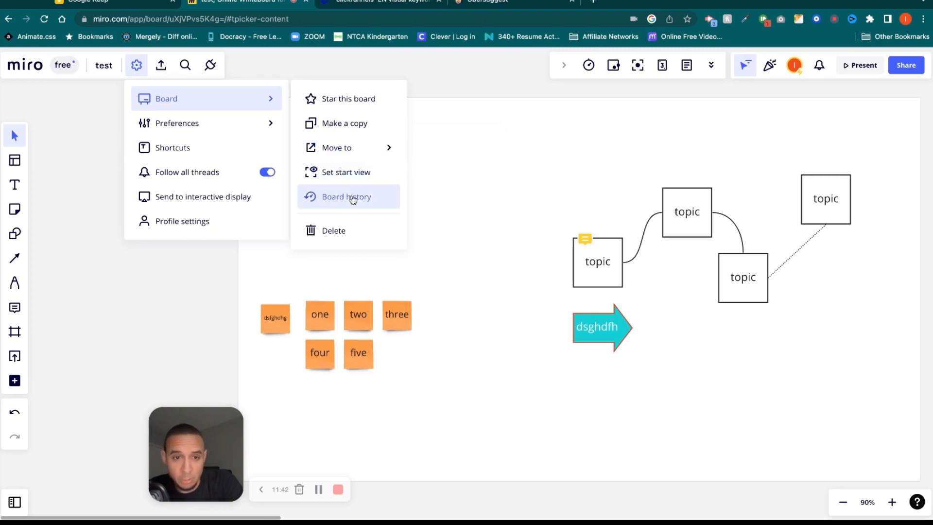
mouse_move(222, 128)
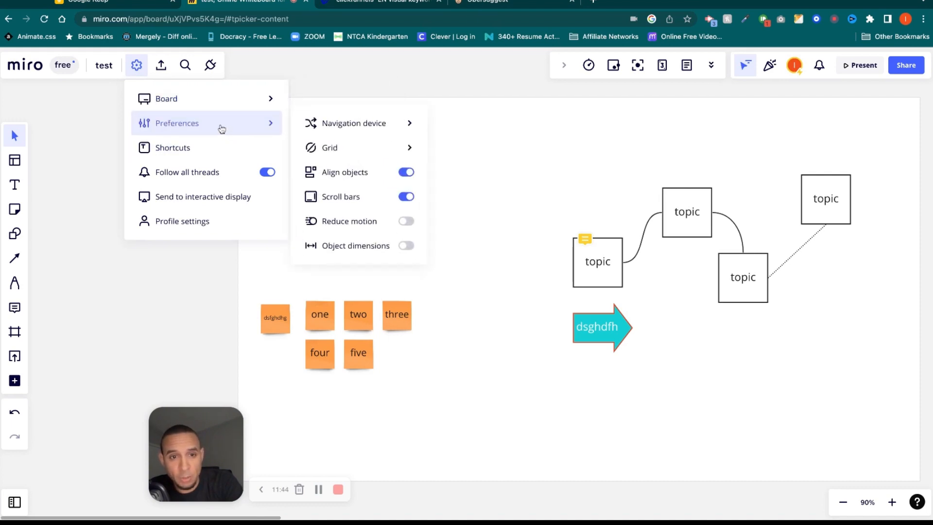
mouse_move(356, 123)
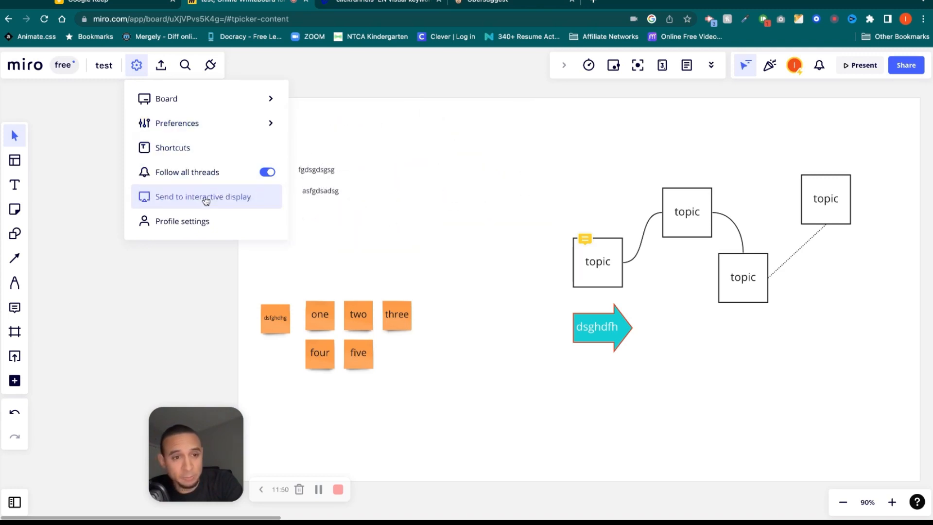
click(217, 222)
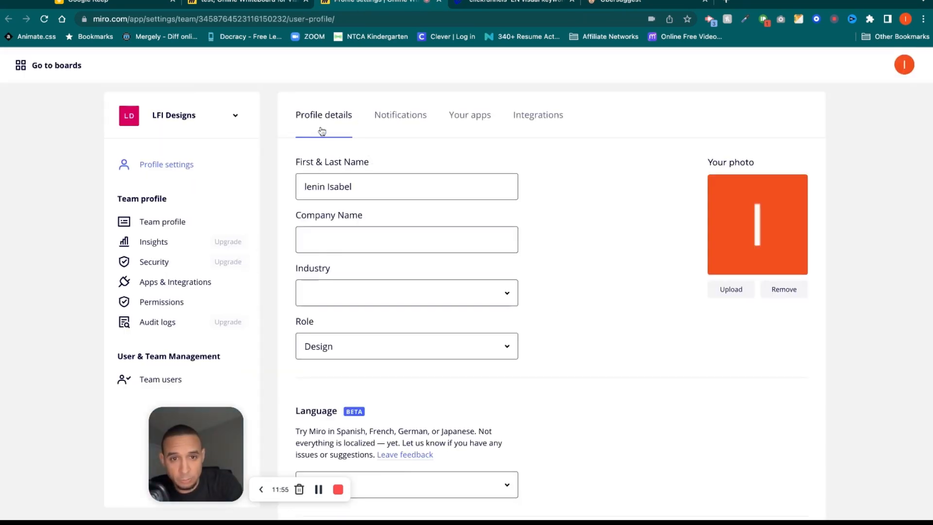
click(382, 115)
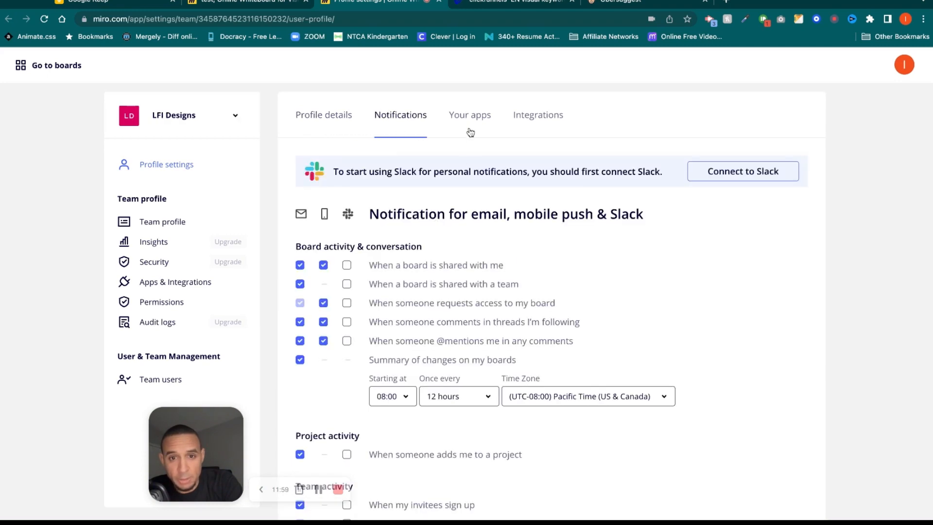
click(459, 119)
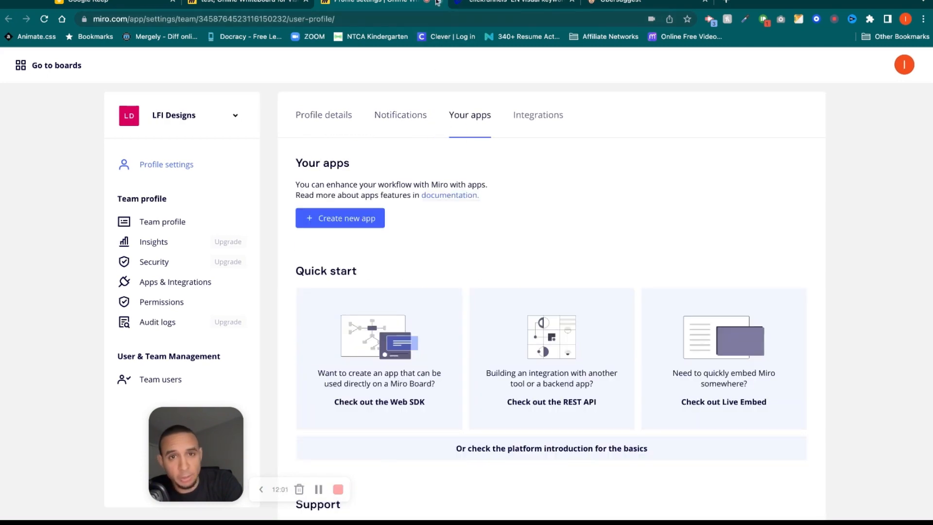
click(439, 3)
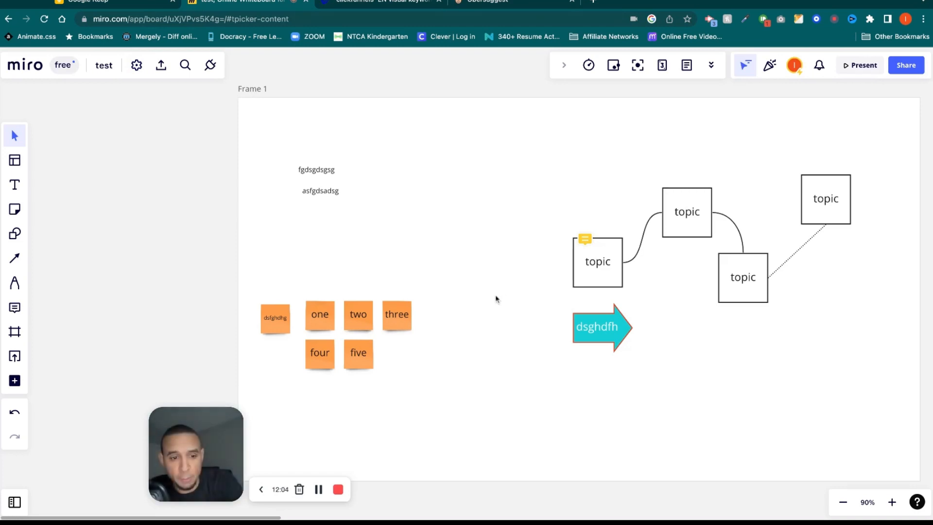